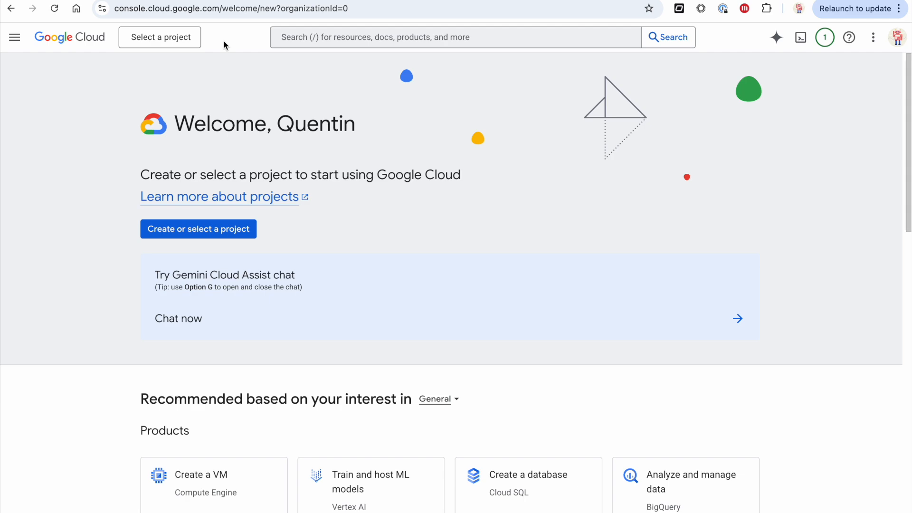
Create a new Google Cloud project named ServiceNowBQ without an organization.
click(169, 45)
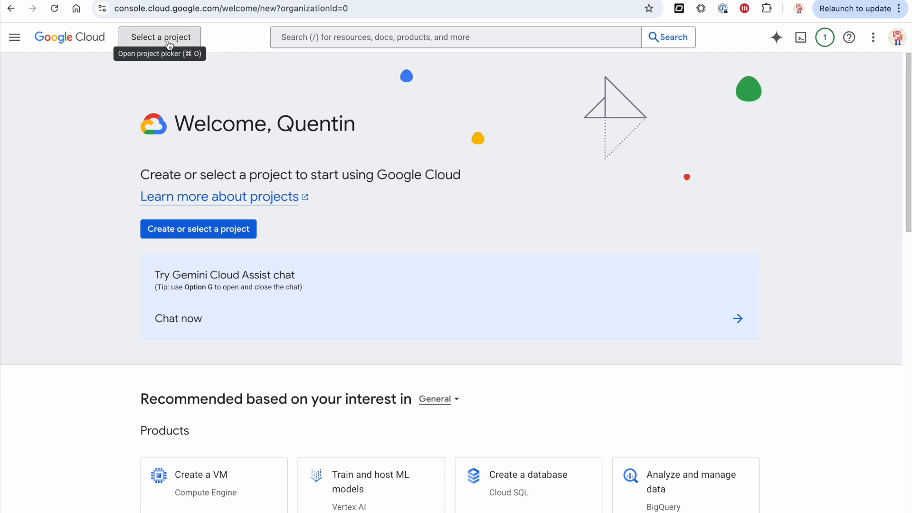
click(646, 134)
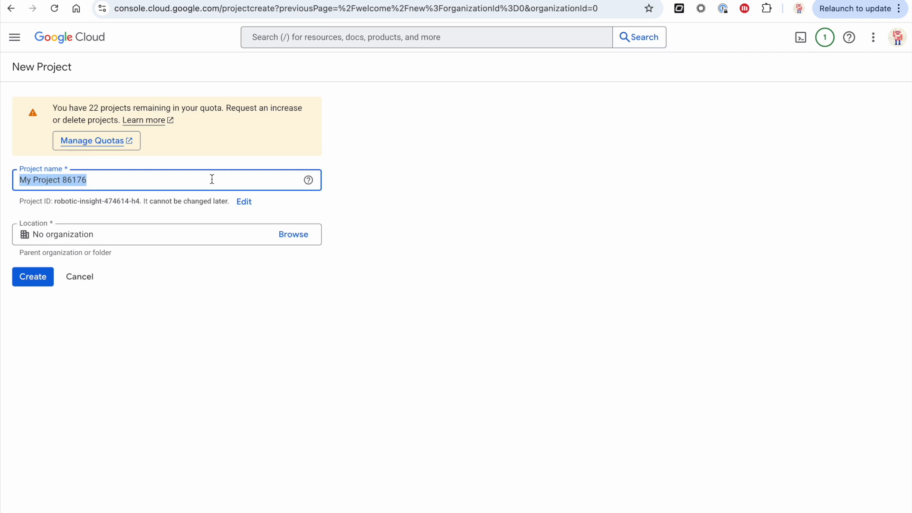
text(Big)
key(BackSpace)
key(BackSpace)
key(BackSpace)
text(ServiceNOw)
key(BackSpace)
key(BackSpace)
text(owBQ)
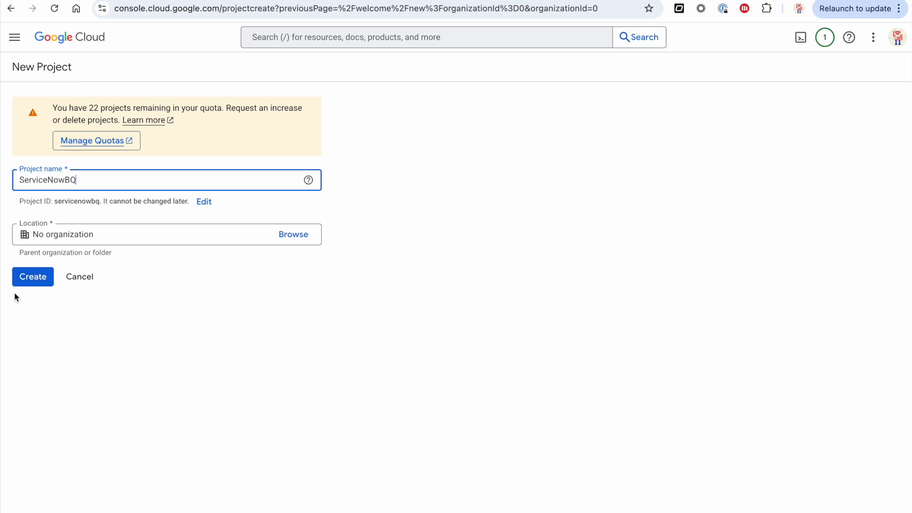
click(23, 277)
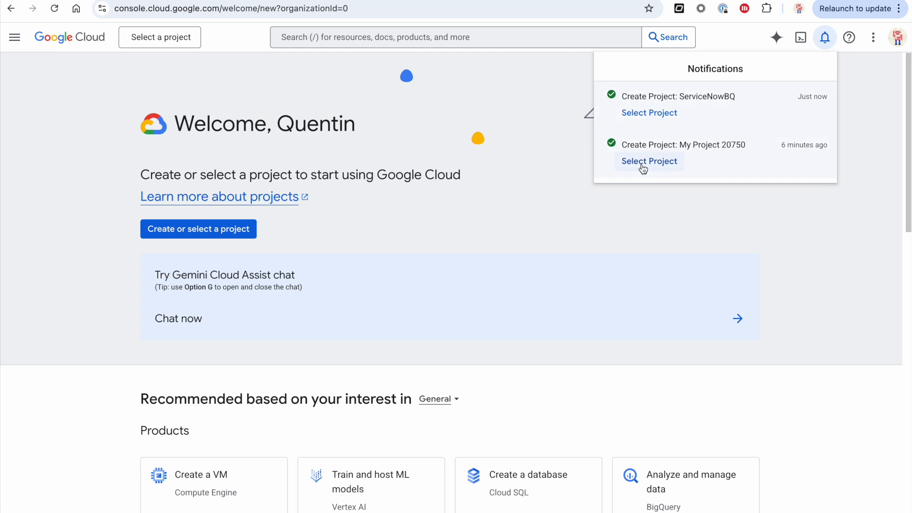
Open BigQuery for the new ServiceNowBQ project, expand servicenowbq in the resource tree and start adding data.
click(651, 112)
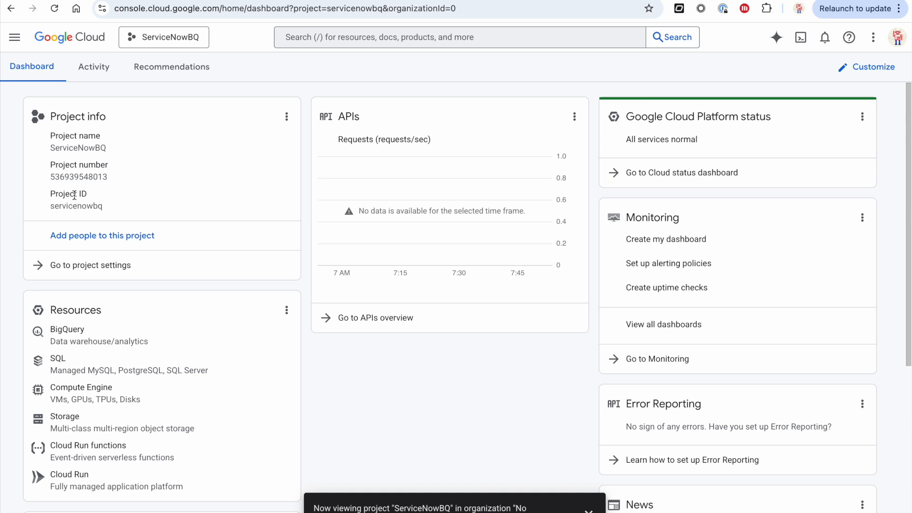
click(72, 332)
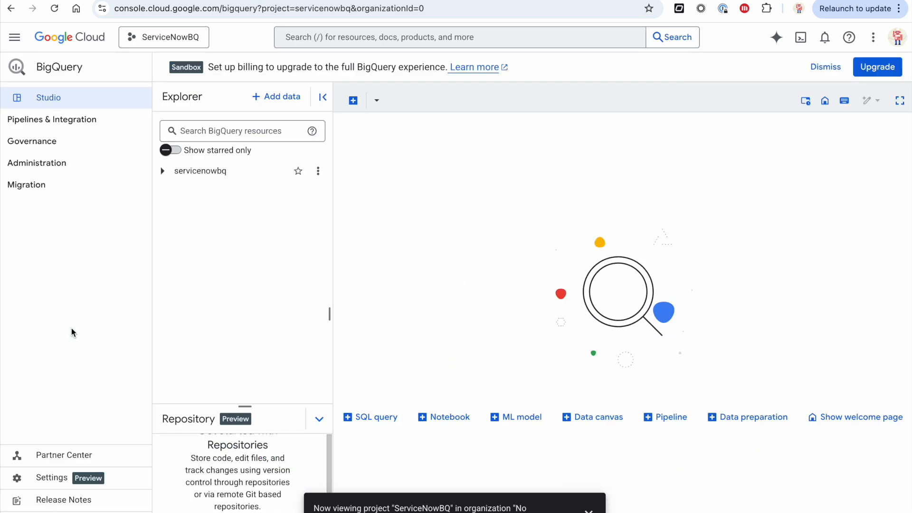
click(592, 510)
click(169, 172)
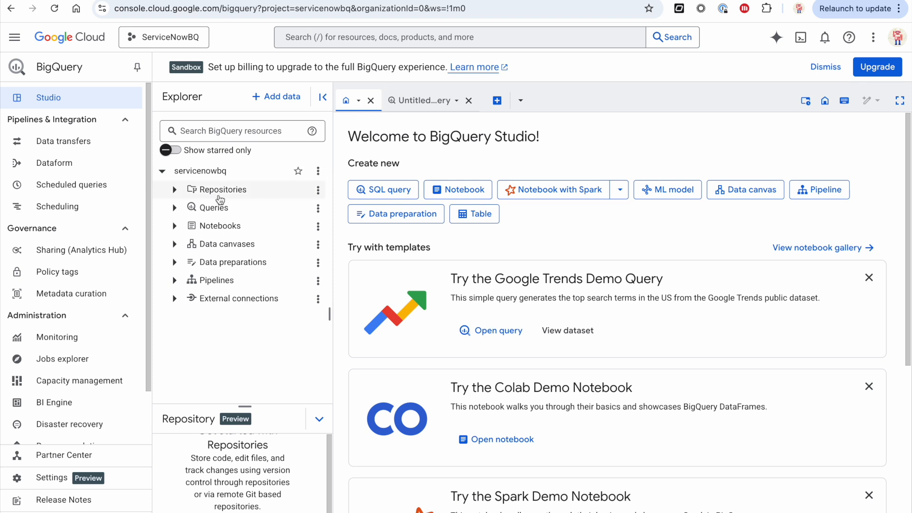
click(176, 191)
click(280, 96)
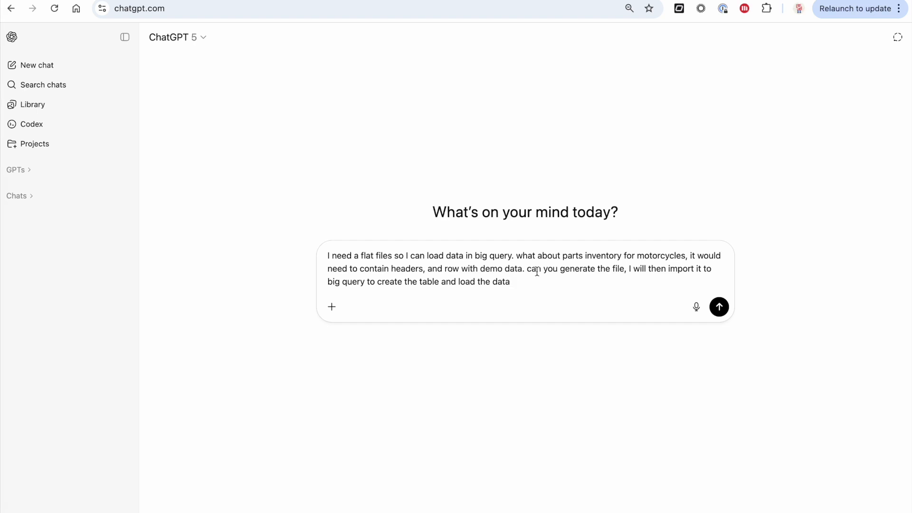
In ChatGPT, submit the prepared prompt for a motorcycle parts inventory flat file and download motorcycle_parts_inventory.csv.
click(720, 308)
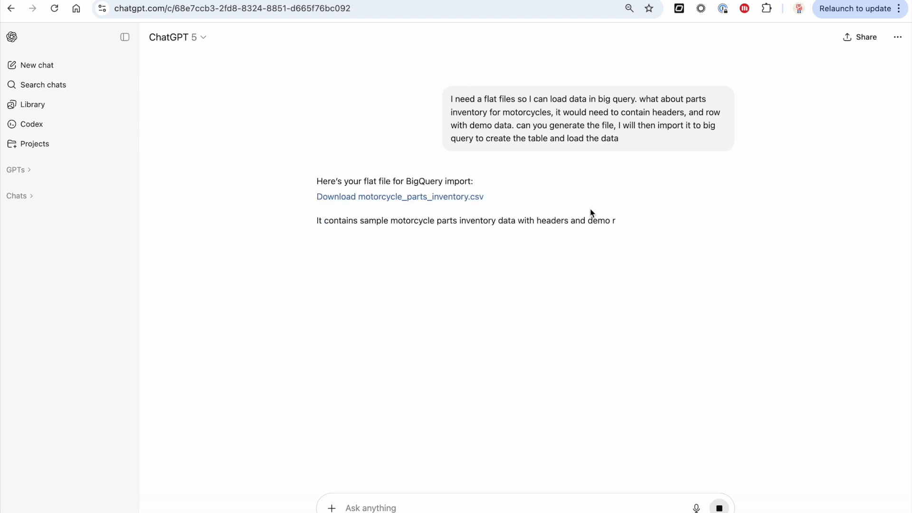
click(476, 202)
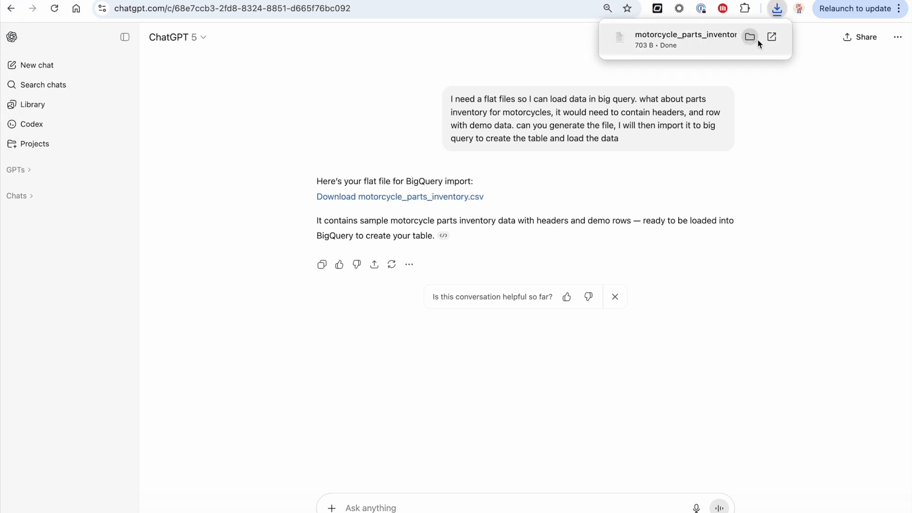
click(714, 41)
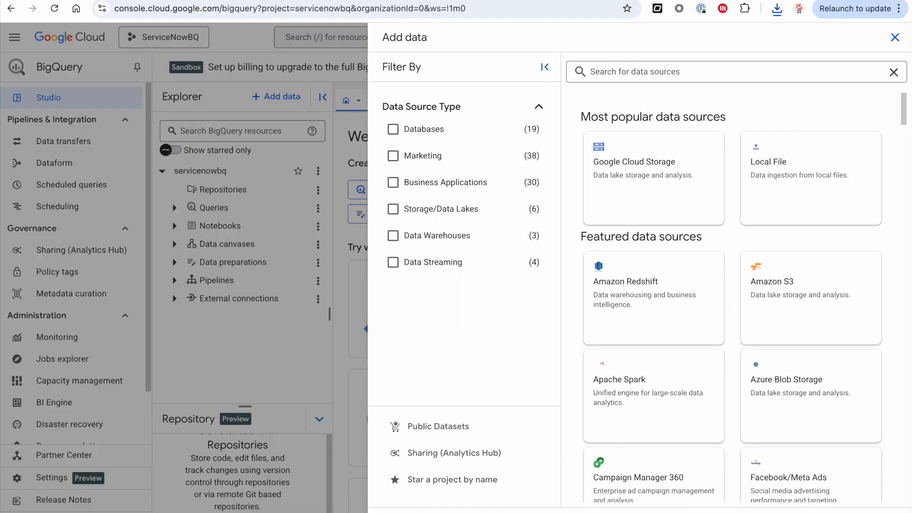
Back in BigQuery, start a table from a local file upload and select motorcycle_parts_inventory.csv as its source.
click(836, 182)
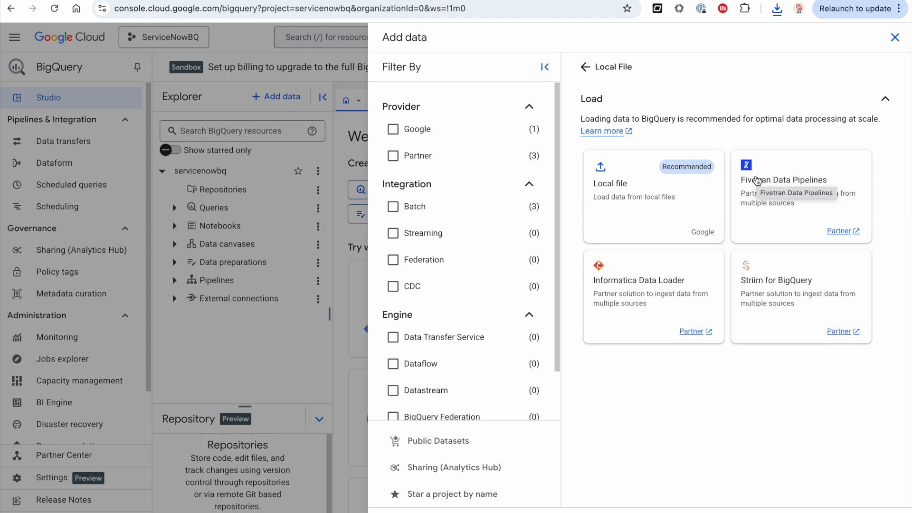
click(649, 187)
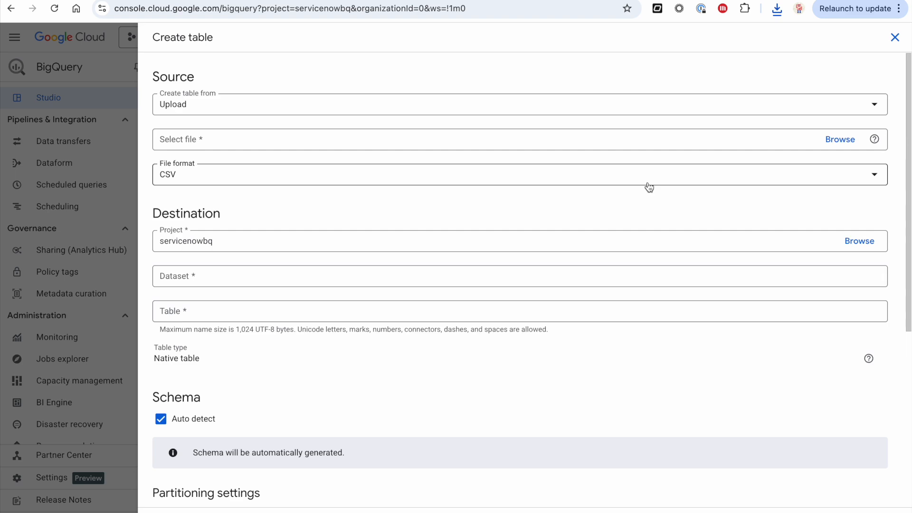
click(837, 143)
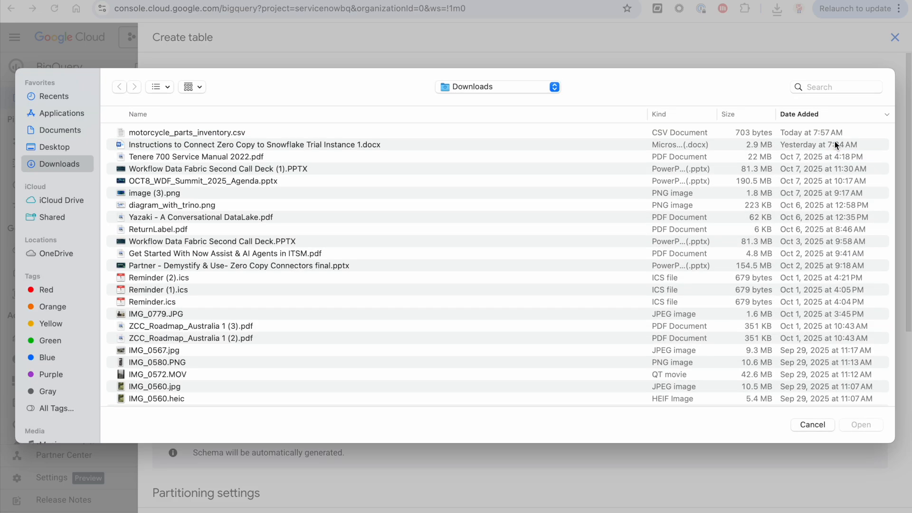
double_click(251, 136)
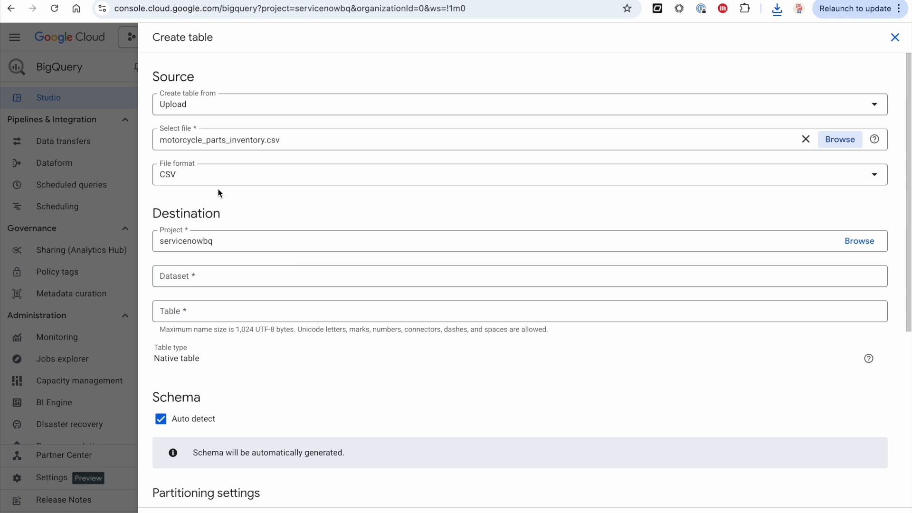
Create a new dataset with the ID datasetbq and choose it as the table's destination dataset.
click(203, 278)
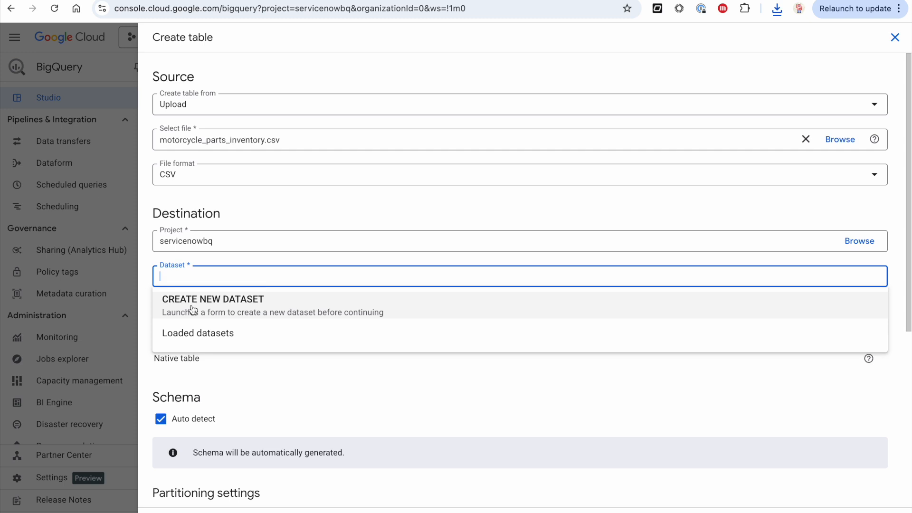
click(194, 334)
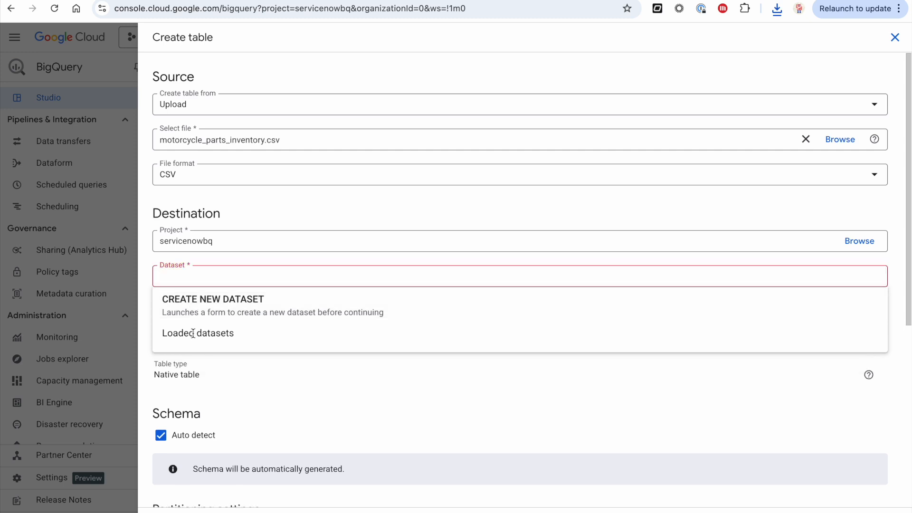
click(239, 263)
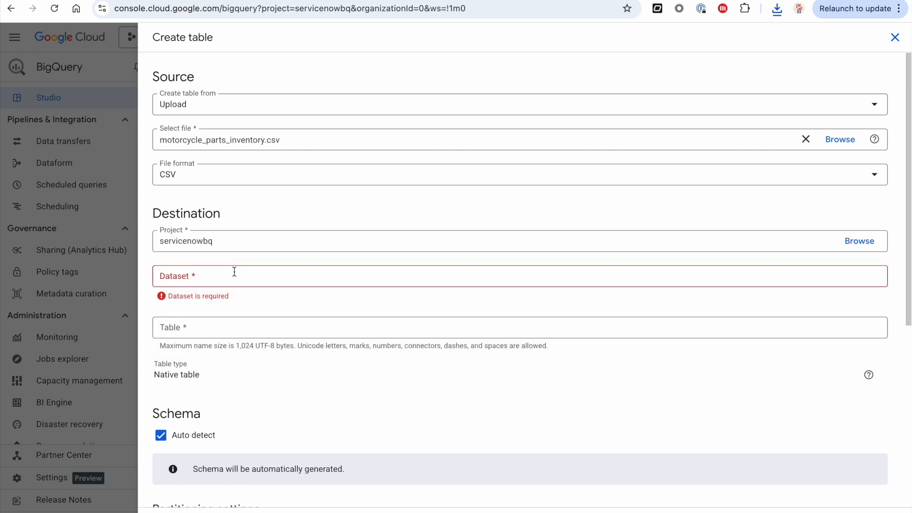
click(234, 272)
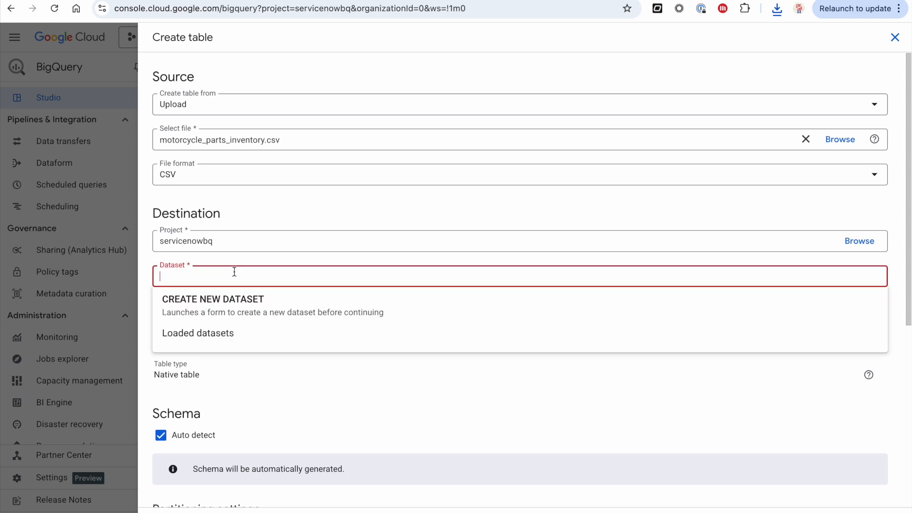
click(226, 302)
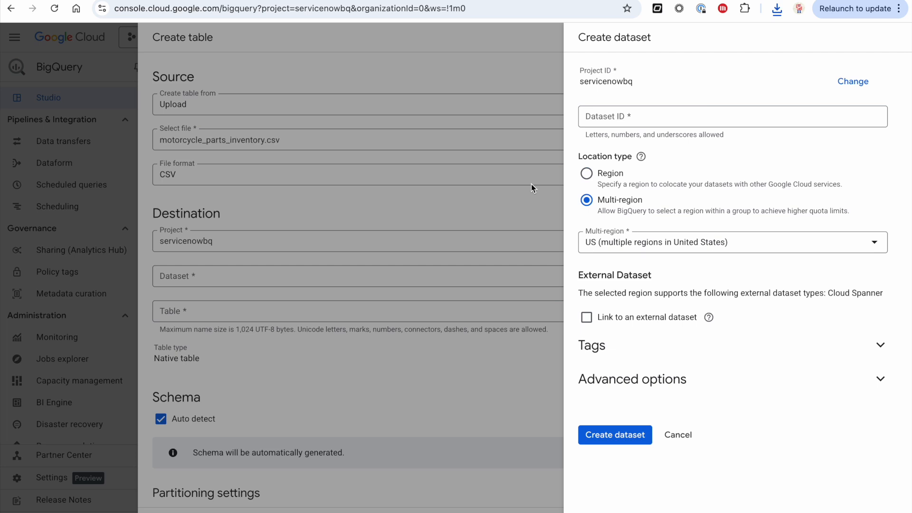
click(603, 121)
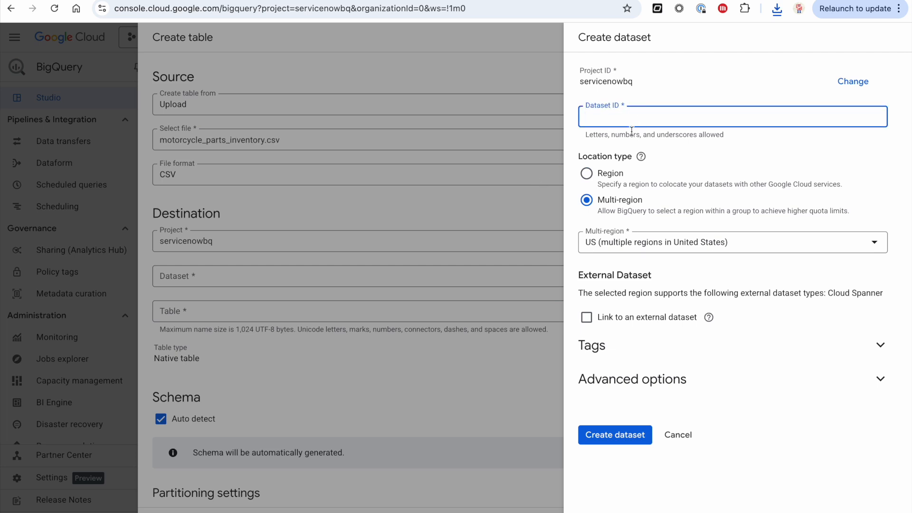
text(datasetbq)
click(617, 436)
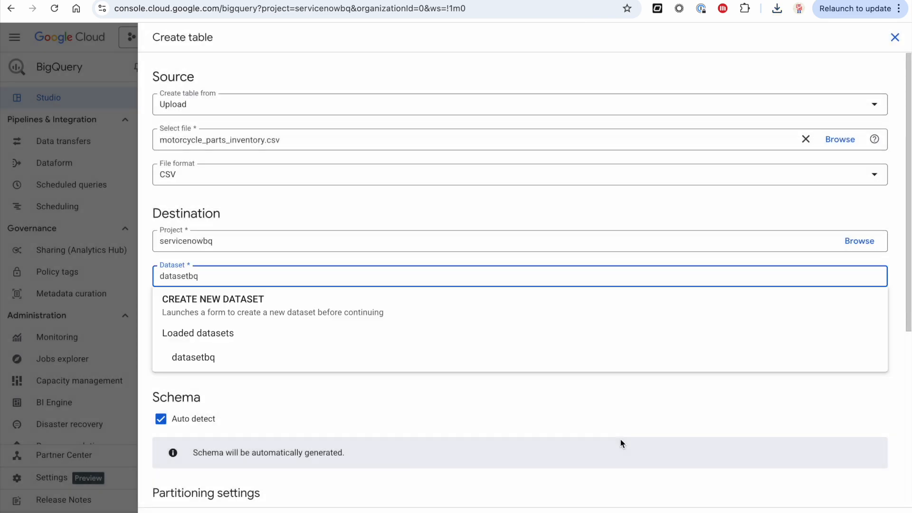
click(246, 356)
Name the table part_inventory and create it with the auto-detected schema and no partitioning.
click(214, 315)
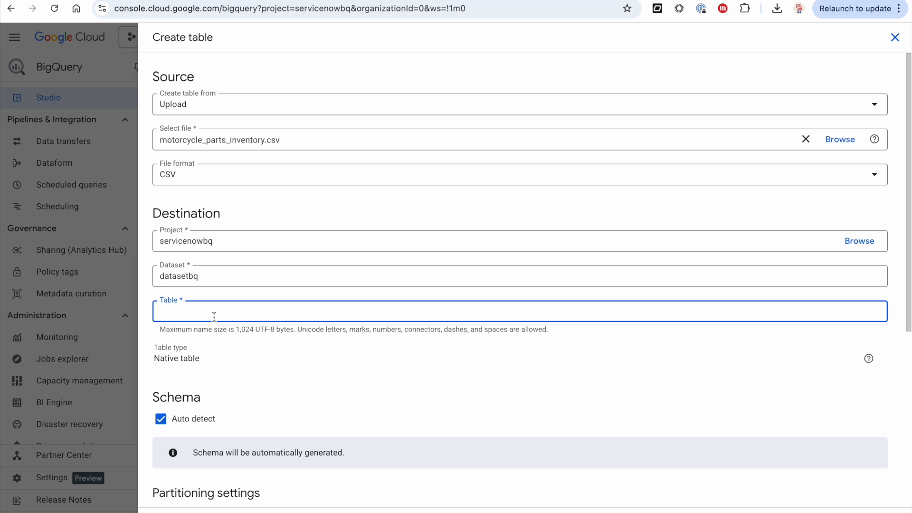
text(part_inventory)
scroll(318, 404, down, 5)
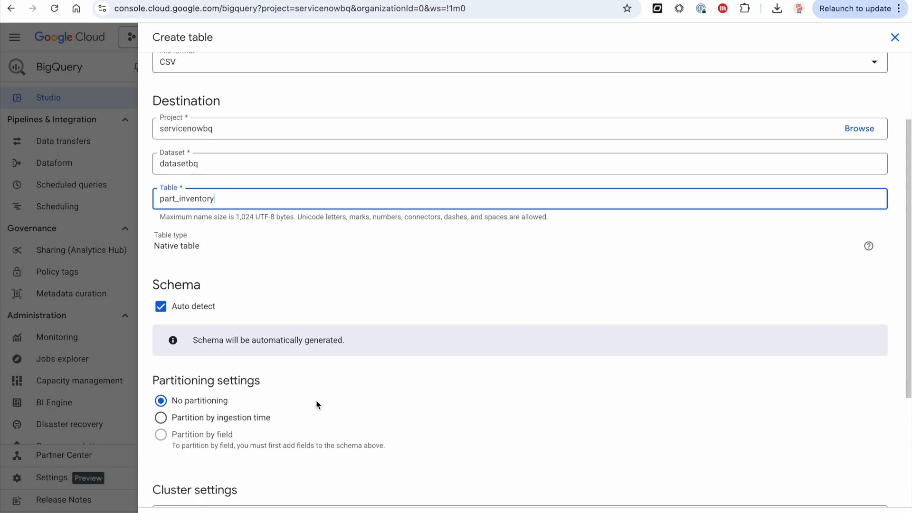
scroll(317, 404, down, 1)
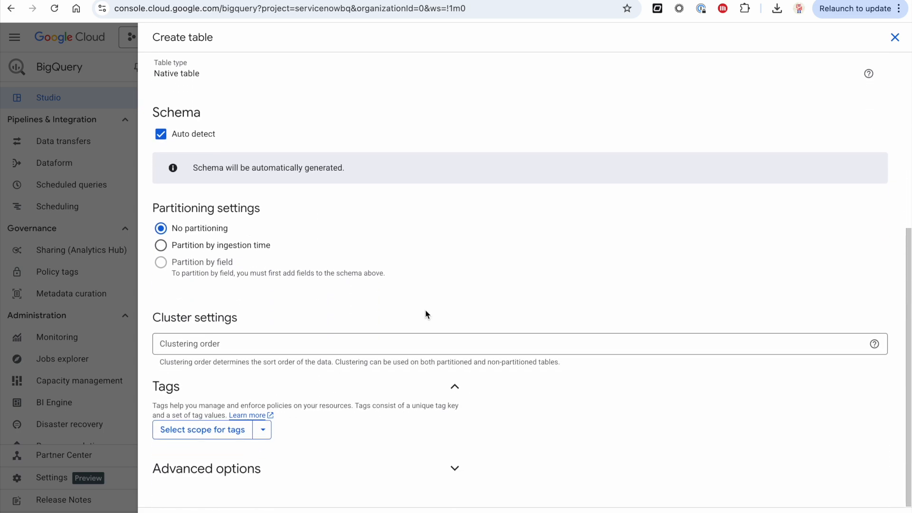
scroll(424, 259, up, 6)
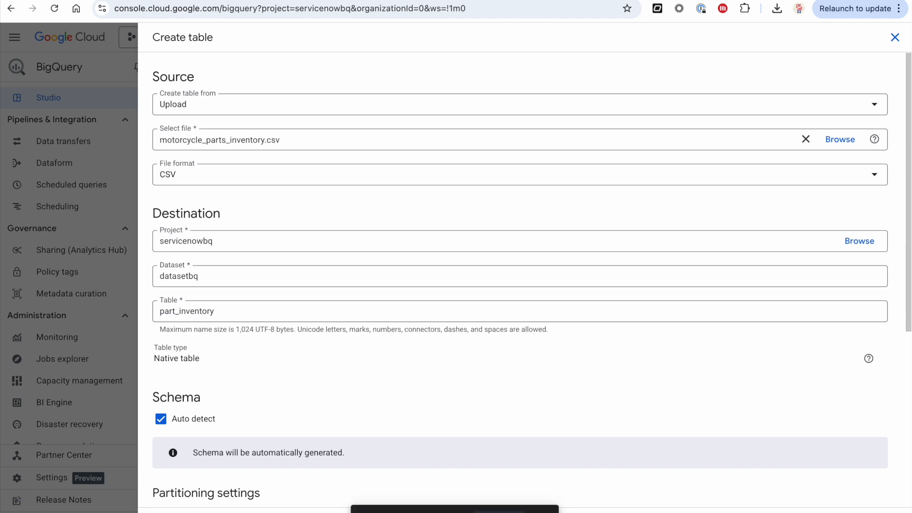
Check the load job details, then open the part_inventory table and review its schema fields.
click(499, 512)
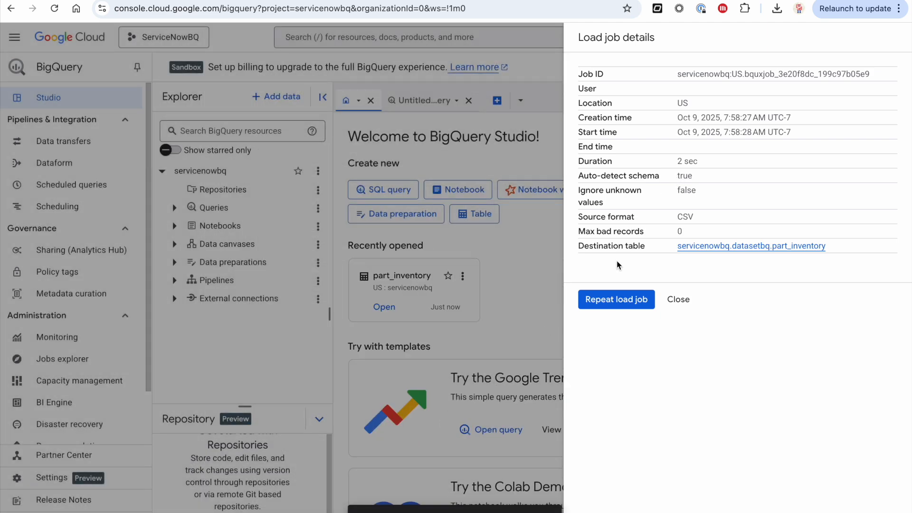
click(670, 301)
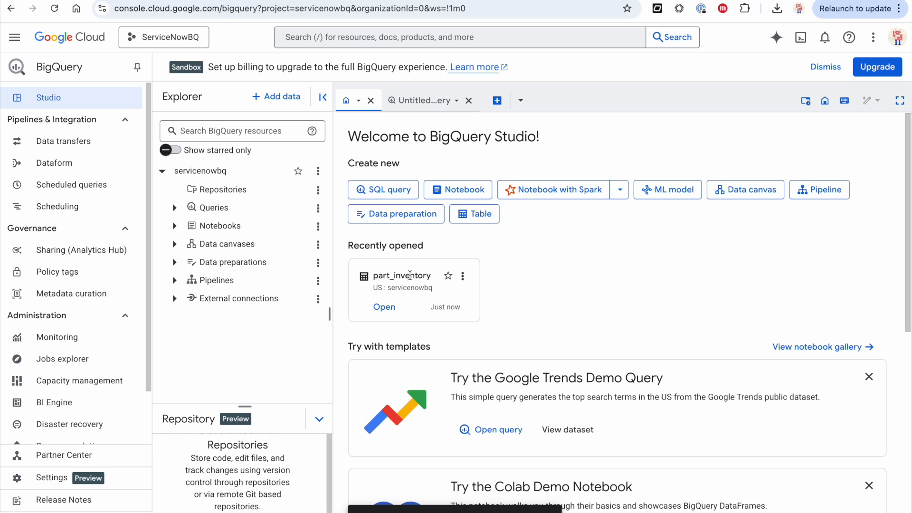
click(378, 310)
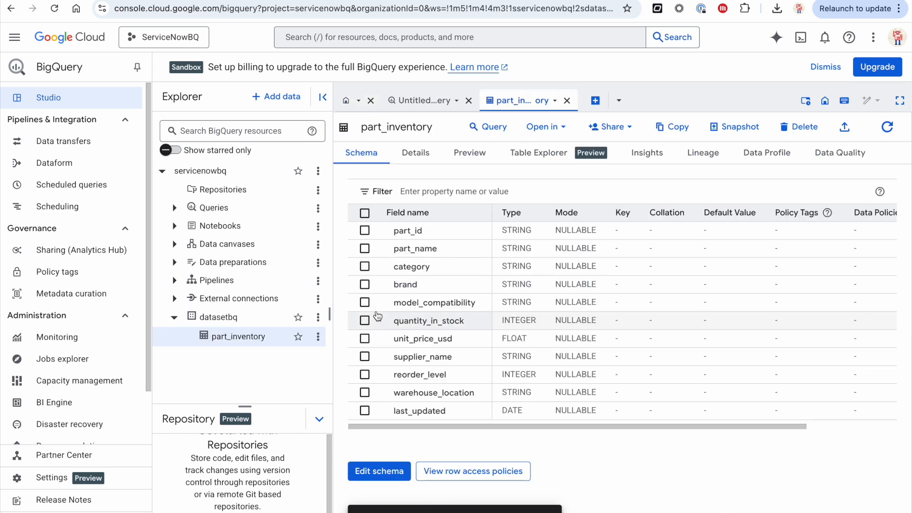
scroll(617, 259, right, 3)
scroll(603, 257, left, 3)
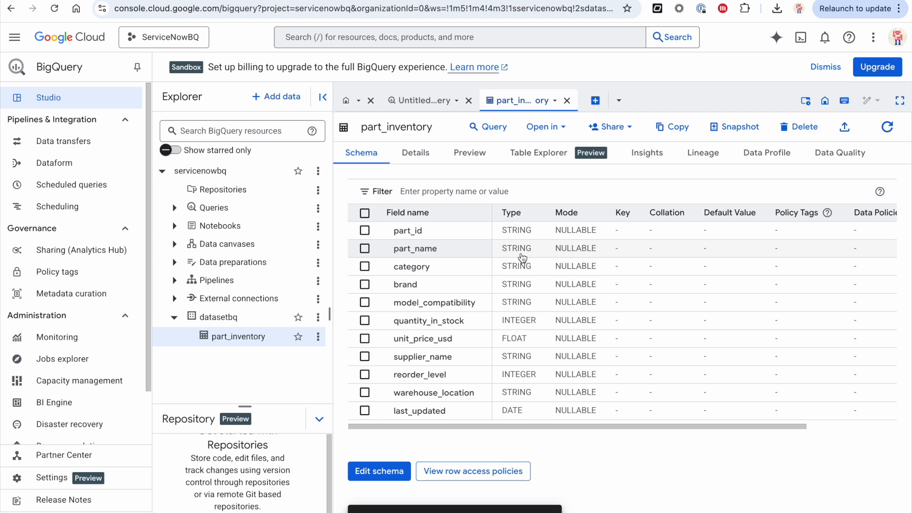
Preview the loaded rows of the part_inventory table and look through its columns.
click(464, 157)
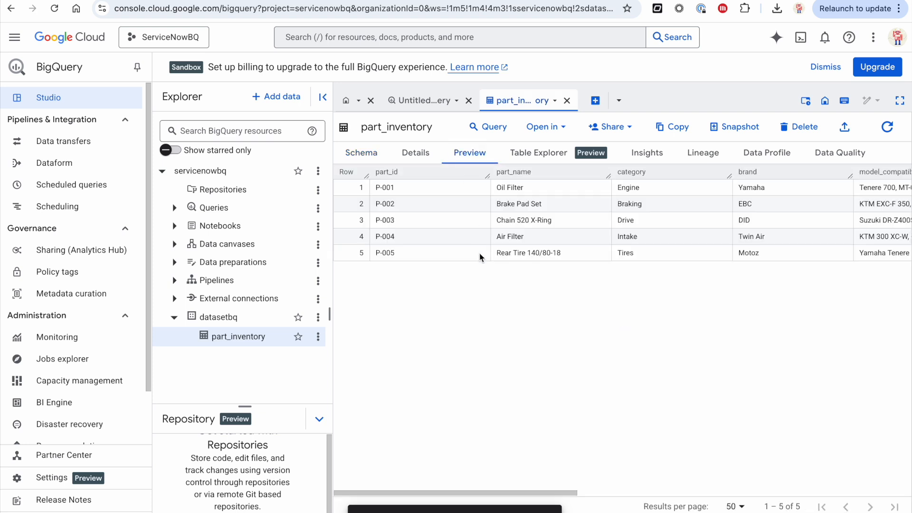
scroll(481, 257, right, 3)
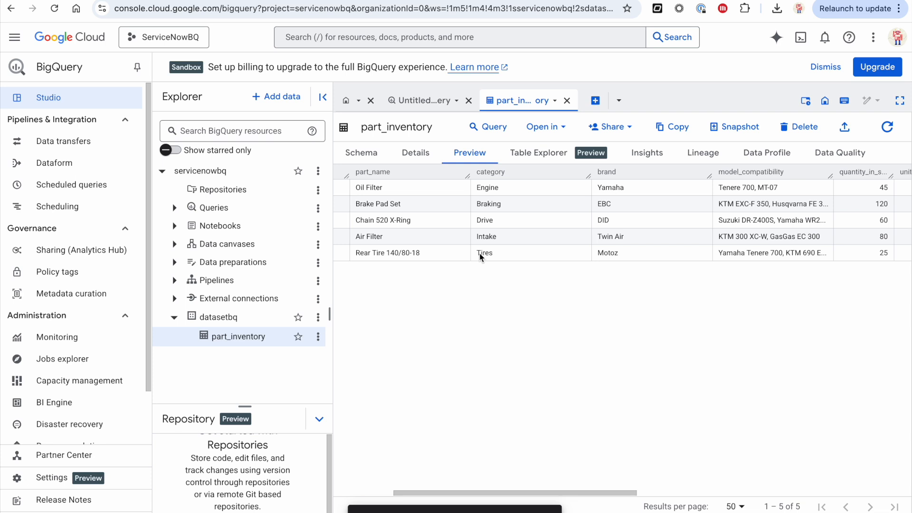
scroll(481, 257, left, 3)
scroll(481, 257, right, 2)
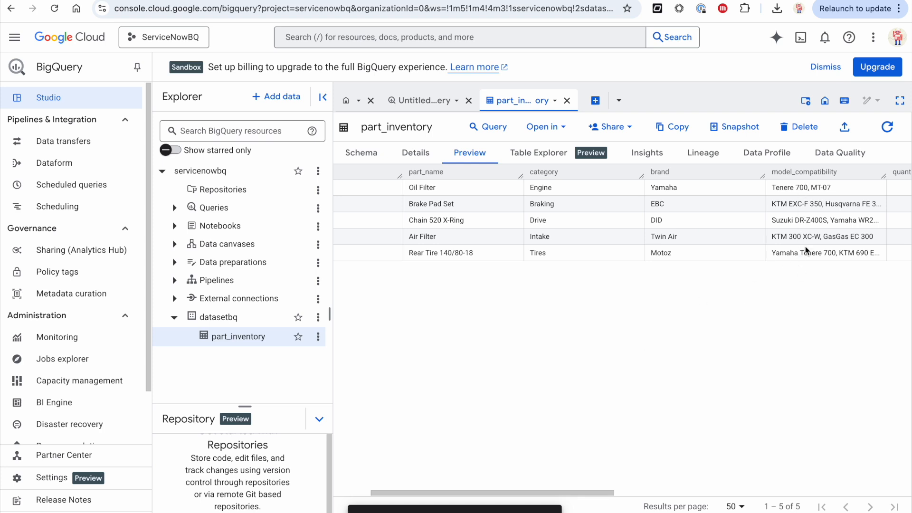
scroll(751, 229, left, 3)
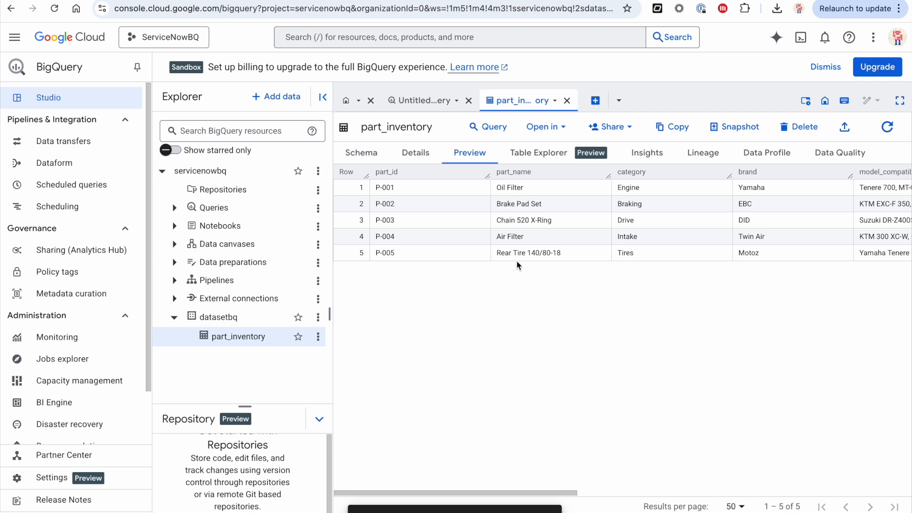
scroll(517, 265, right, 1)
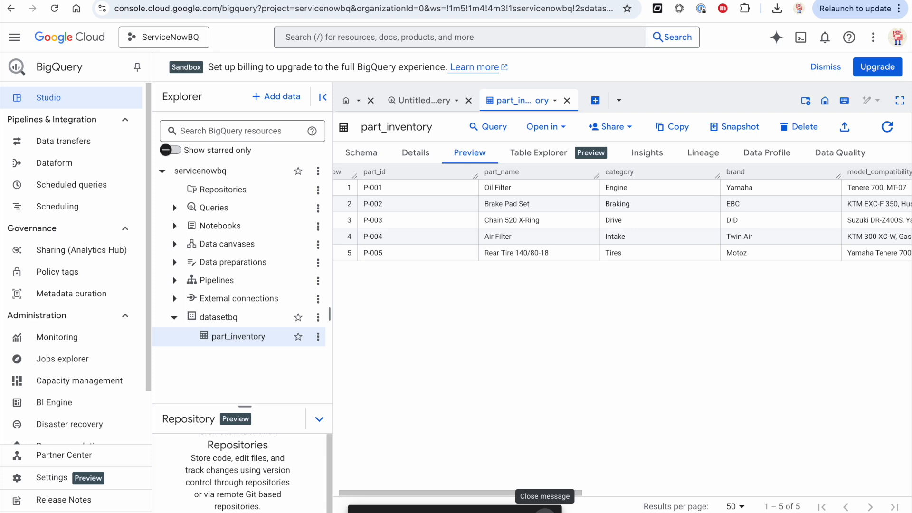
Switch to ServiceNow, start a new Google BigQuery connection in Workflow Data Fabric Hub, and review its service account key requirements.
click(545, 511)
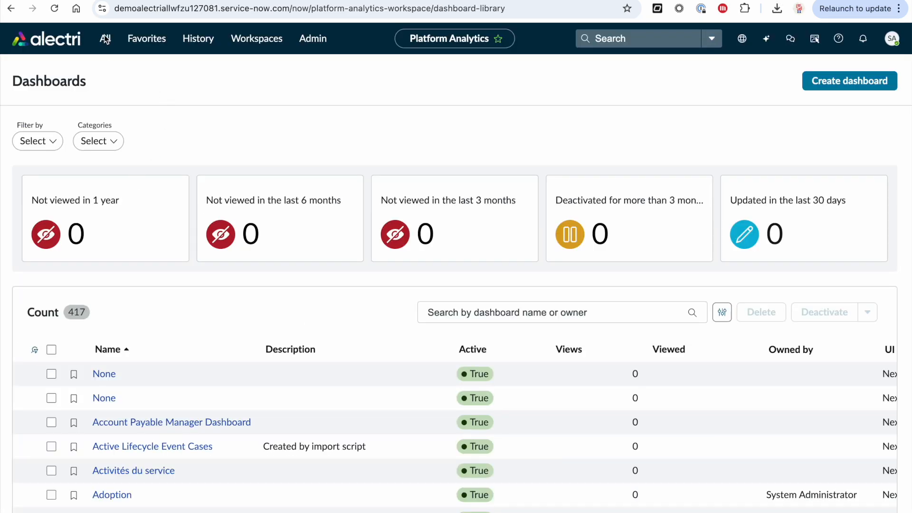
click(105, 39)
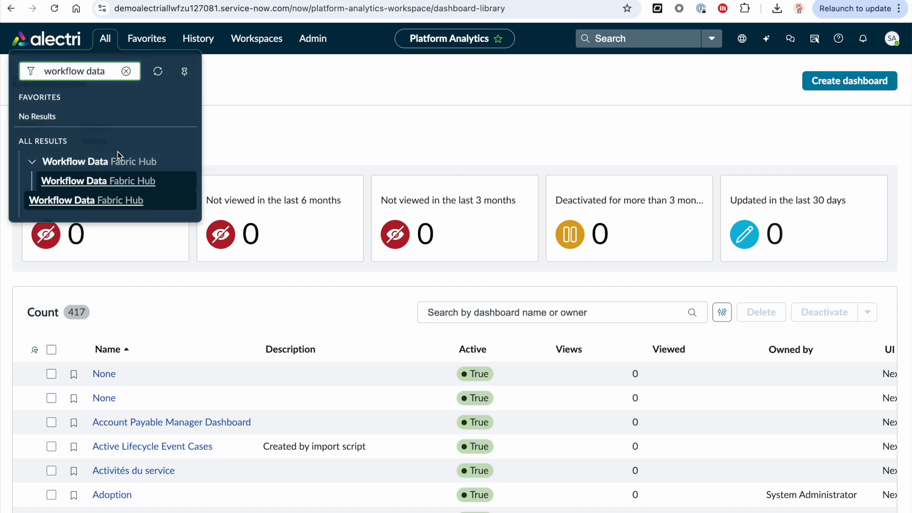
click(131, 183)
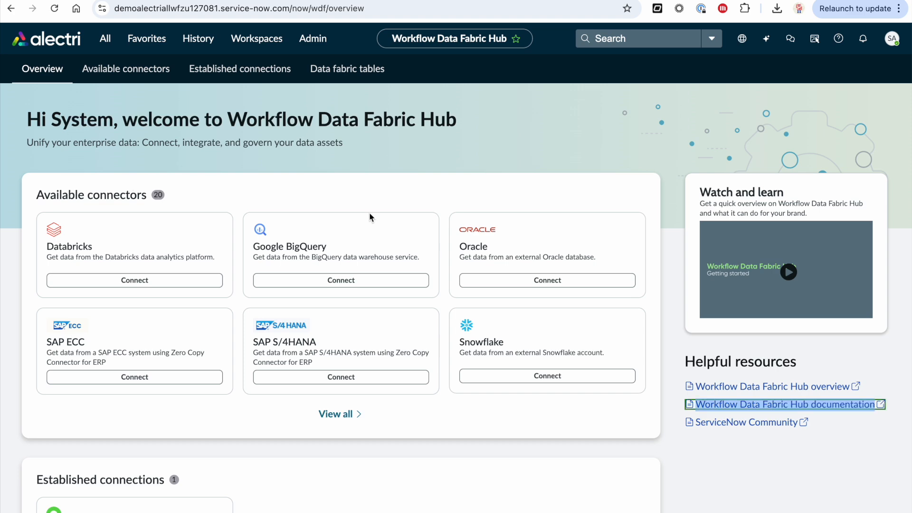
click(351, 283)
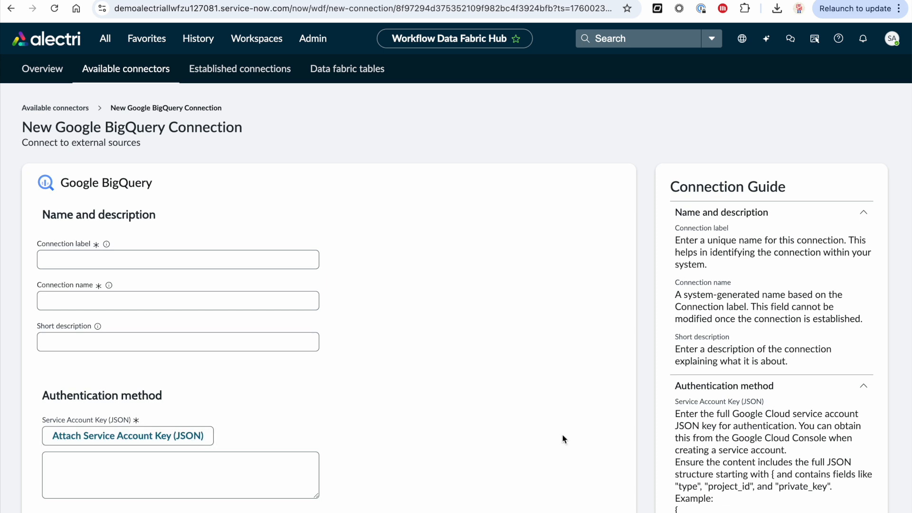
scroll(795, 425, down, 3)
scroll(795, 425, down, 3)
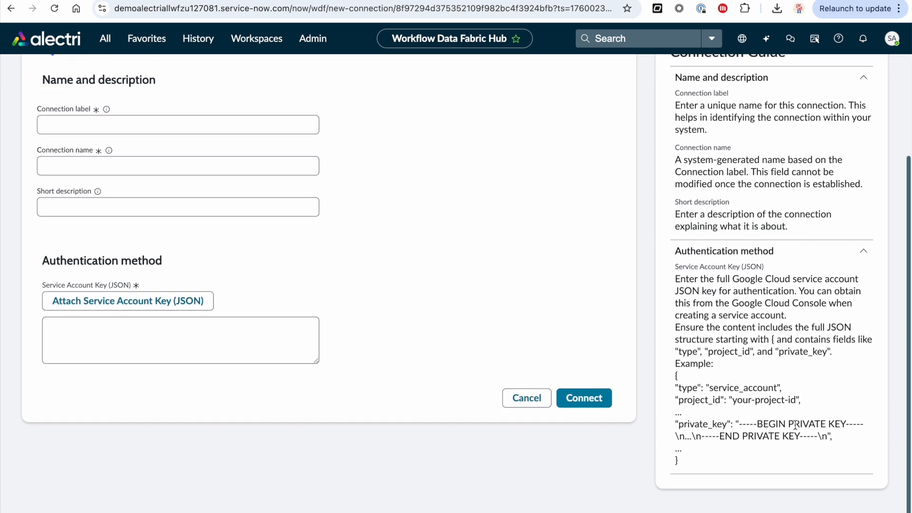
drag(710, 386, 802, 404)
scroll(802, 405, down, 1)
scroll(799, 399, up, 4)
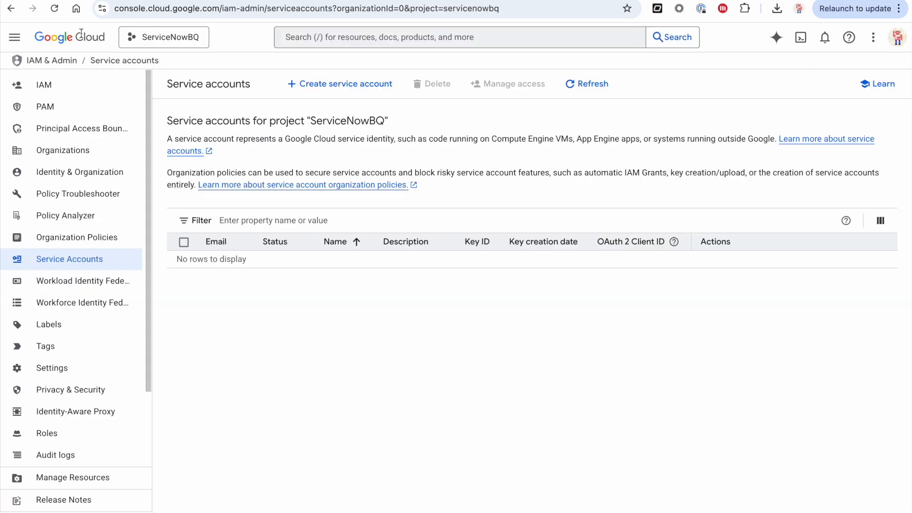
Switch to Google Cloud and start a new service account named servicenowzcc under IAM & Admin for the ServiceNowBQ project.
click(76, 37)
click(20, 36)
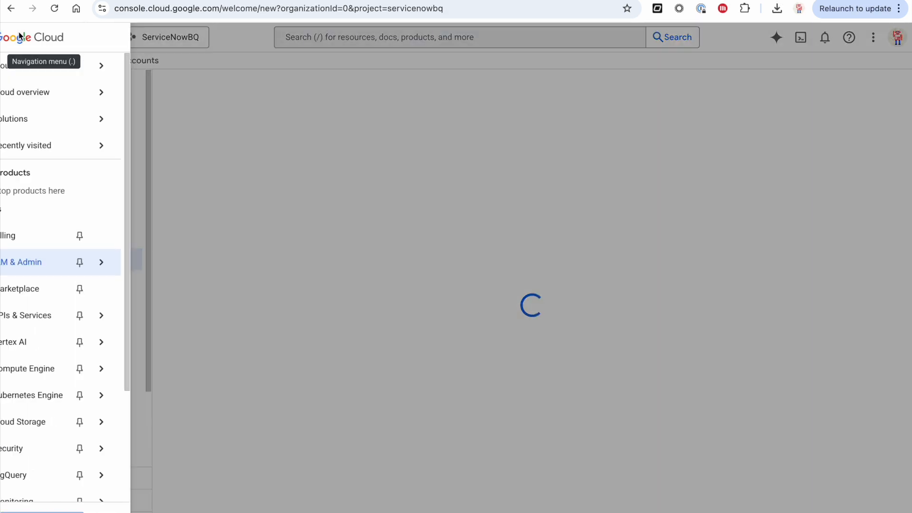
click(59, 261)
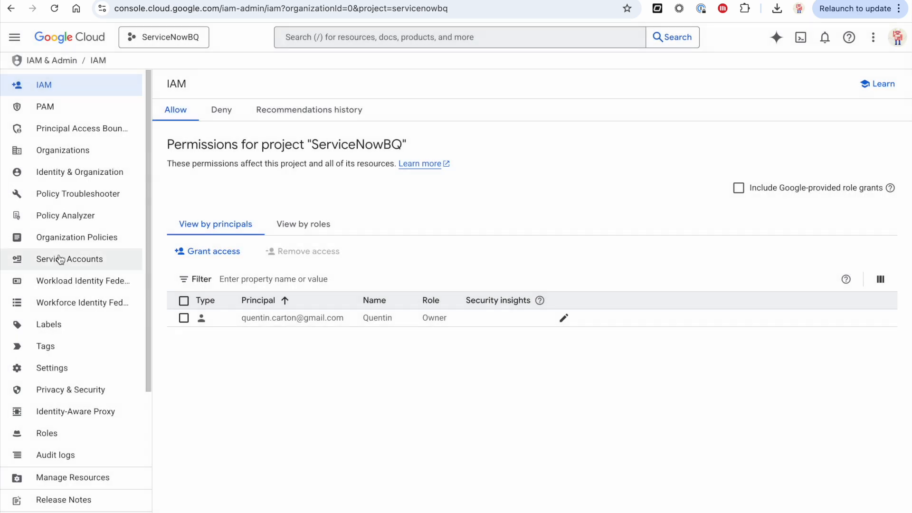
click(57, 261)
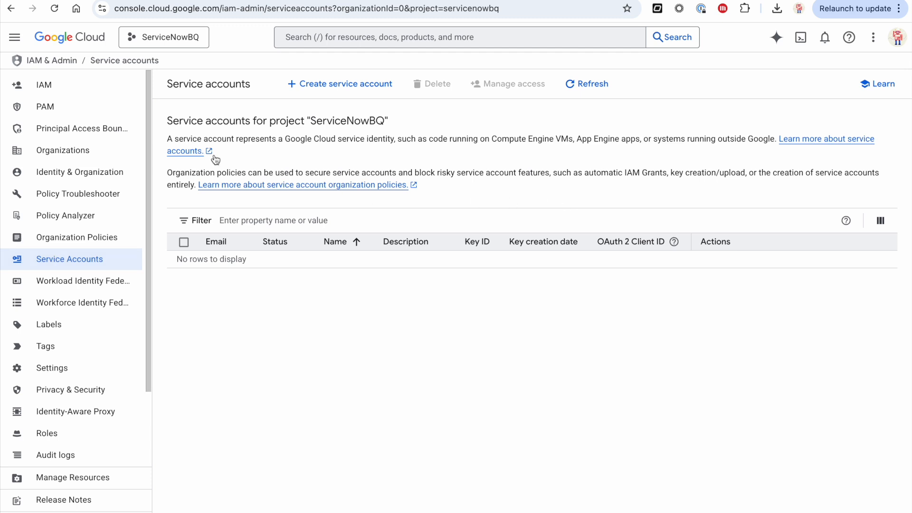
click(336, 85)
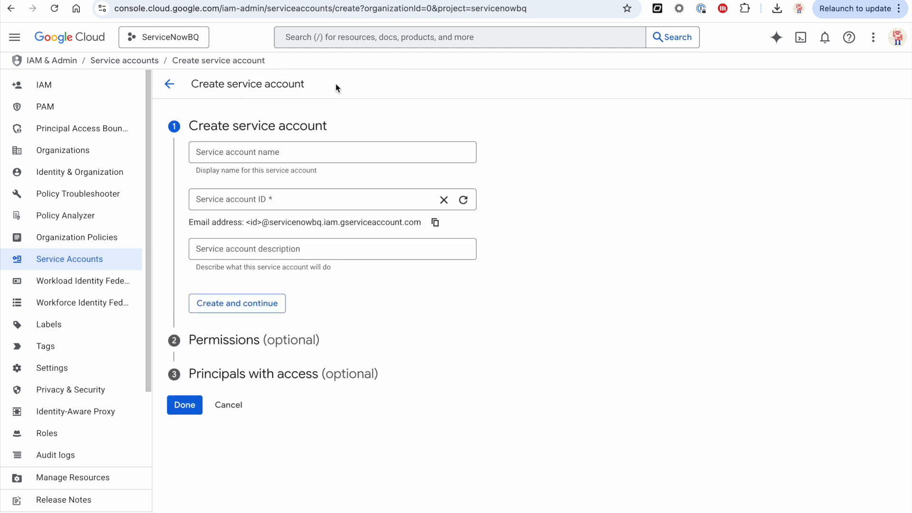
text(servicenowzcc)
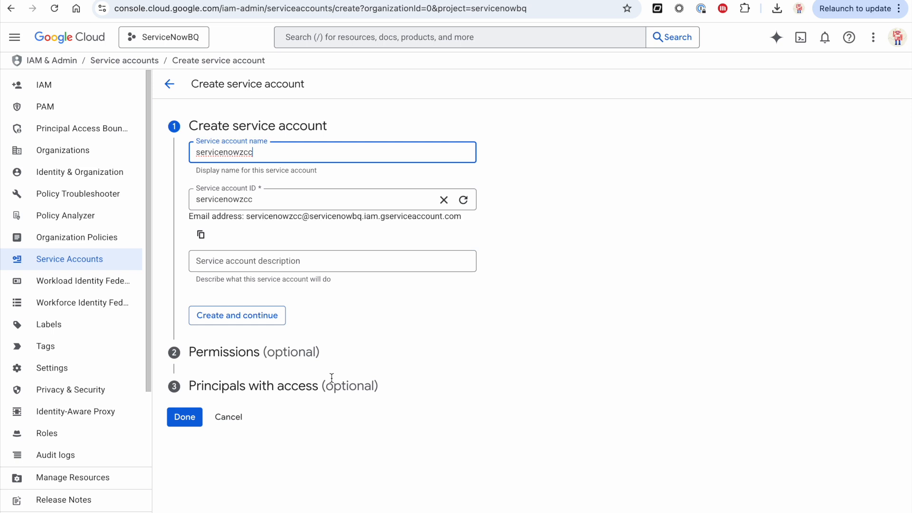
Describe the service account as "Used by instance" followed by the instance name demoalectriallwfzu127081 copied from the ServiceNow address.
click(348, 264)
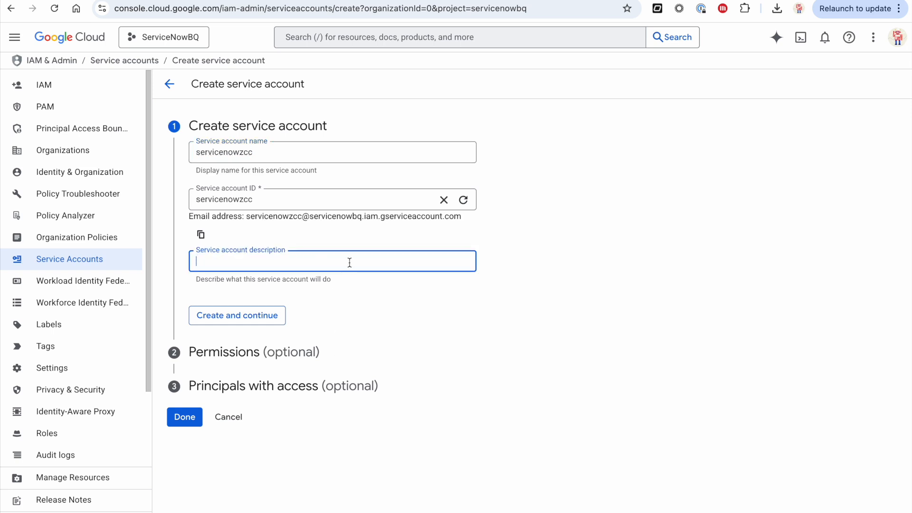
text(Used by unst)
key(BackSpace)
key(BackSpace)
key(BackSpace)
key(BackSpace)
text(instance)
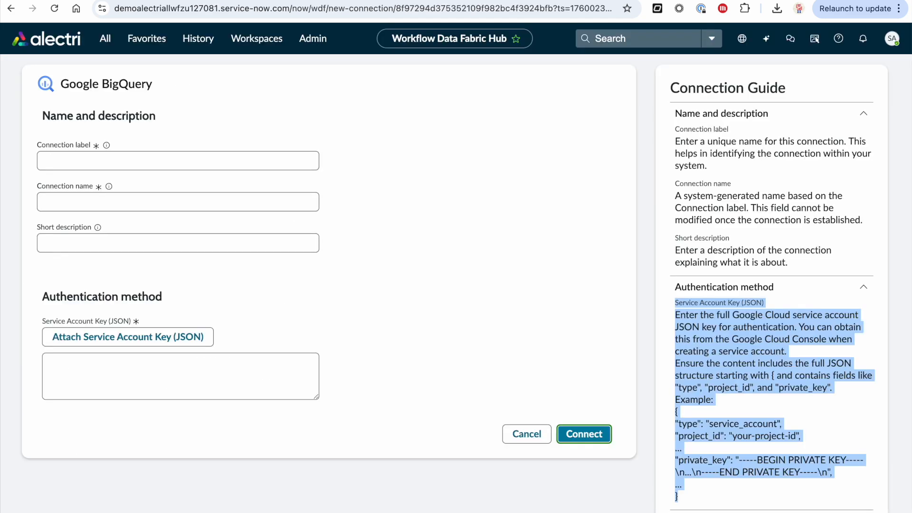
click(164, 12)
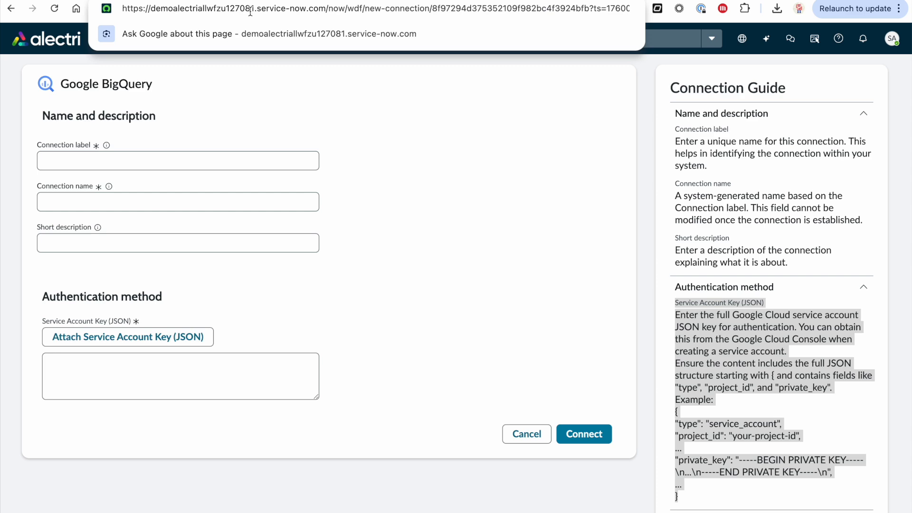
drag(256, 10, 151, 9)
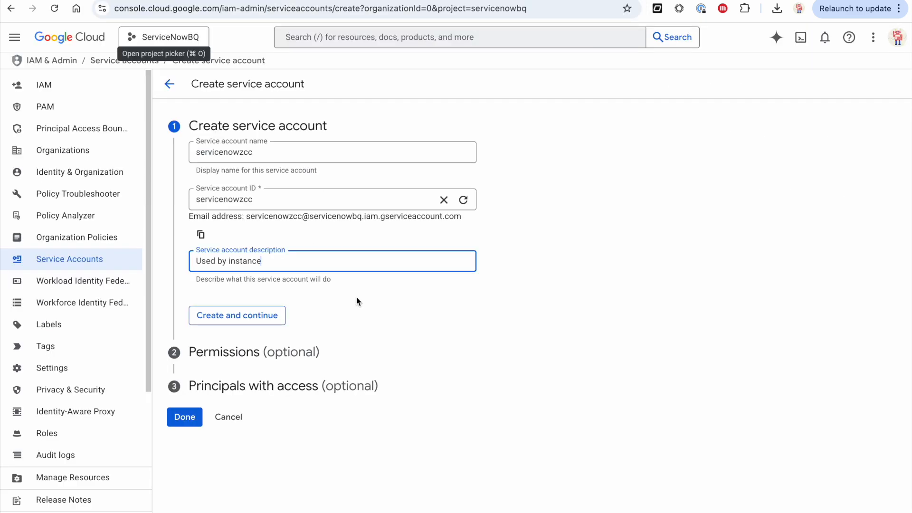
text(demoalectriallwfzu127081)
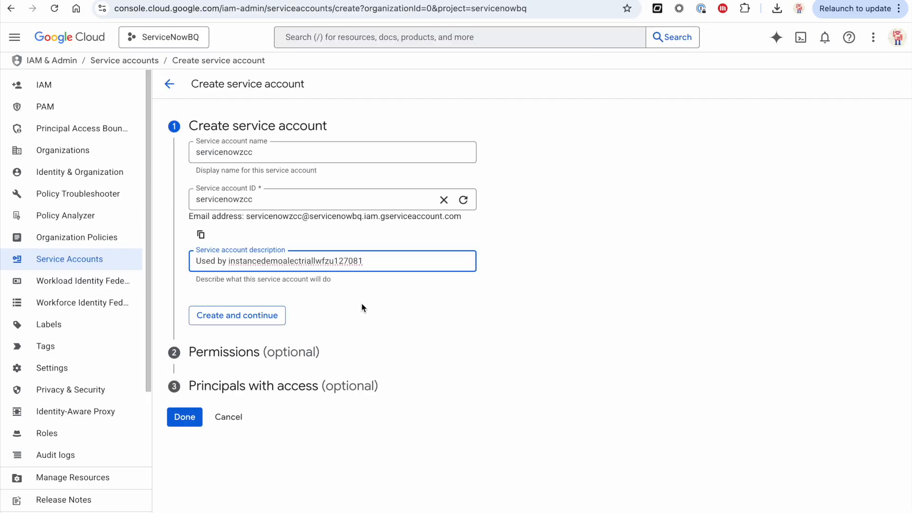
Add the missing space before the instance name and insert "servicenow" before "instance" in the service account description.
click(262, 261)
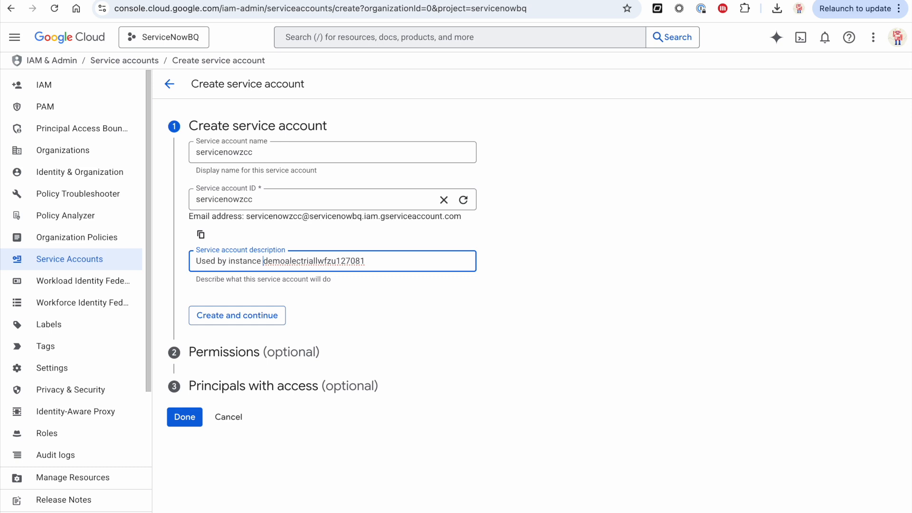
click(226, 261)
text(service)
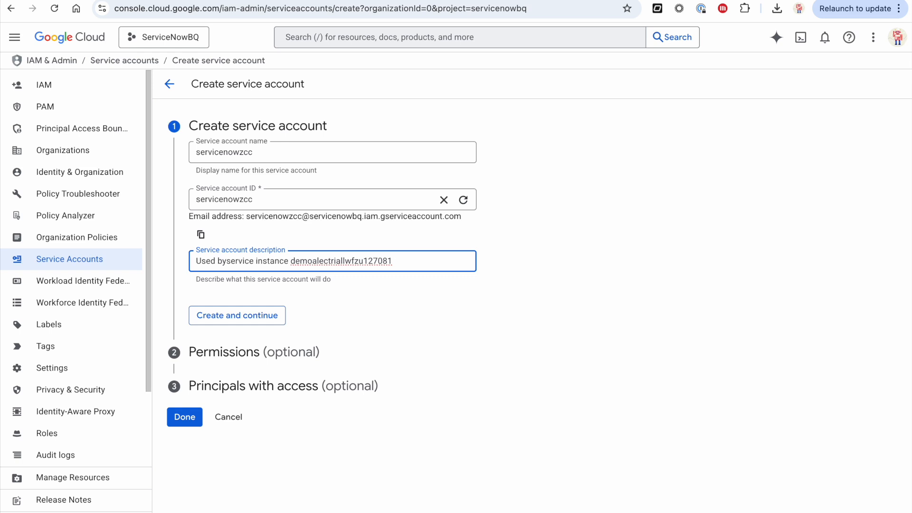
key(BackSpace)
key(BackSpace)
key(BackSpace)
key(BackSpace)
text(servi)
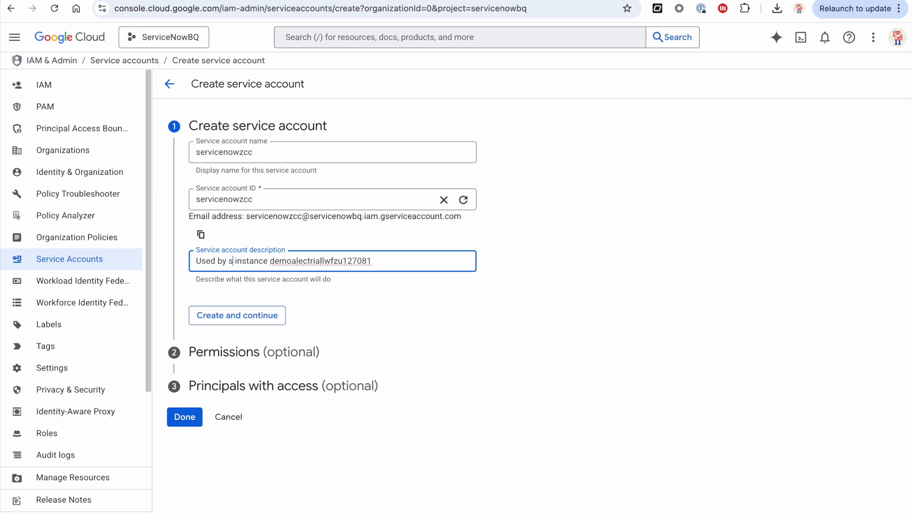
text(cenow)
Append "to query Big Query inventory table" to the description and create the service account, continuing to its permissions.
click(440, 261)
text(to query )
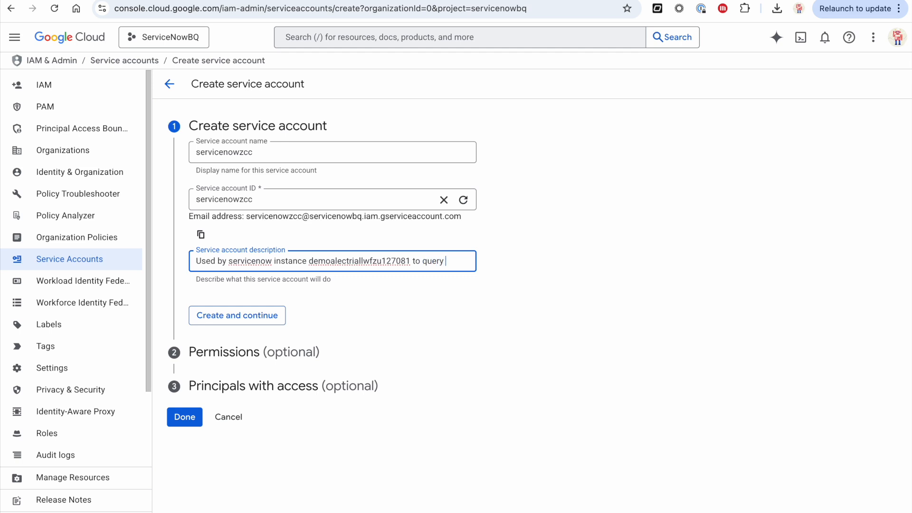
text(Big Query)
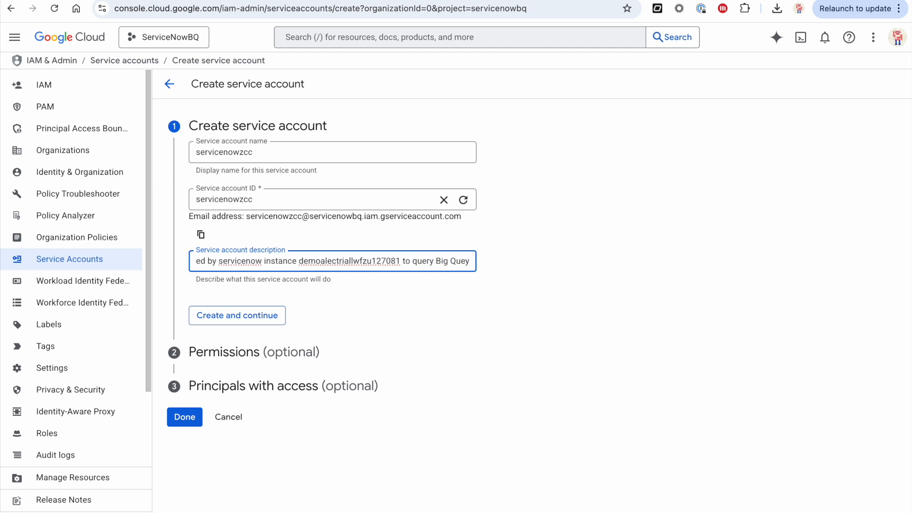
text( inv)
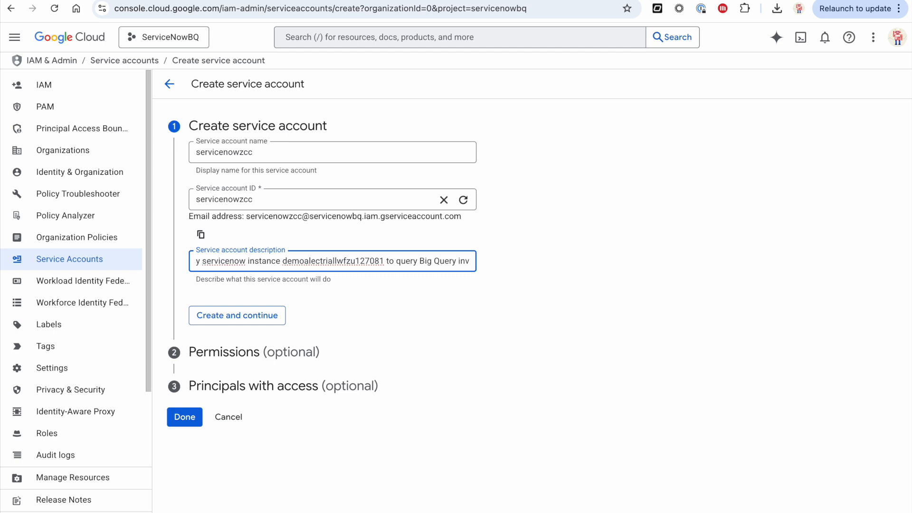
text(entory table)
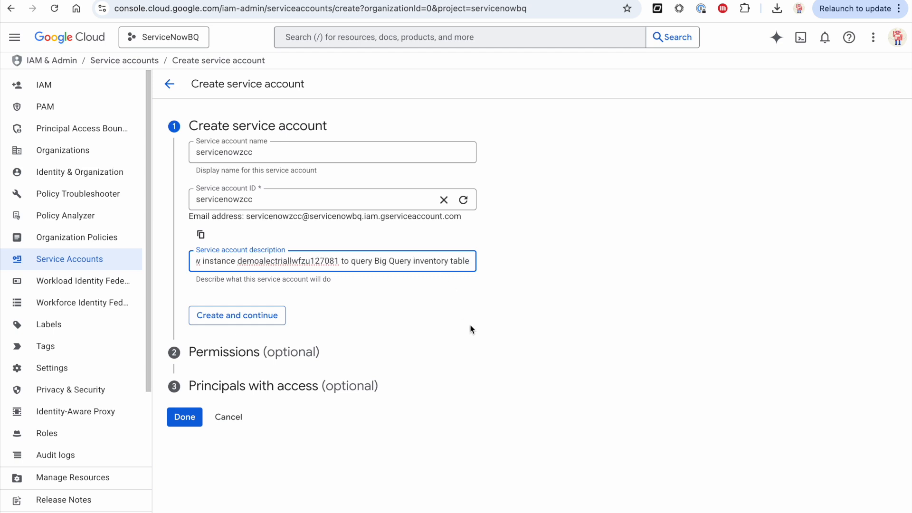
click(254, 318)
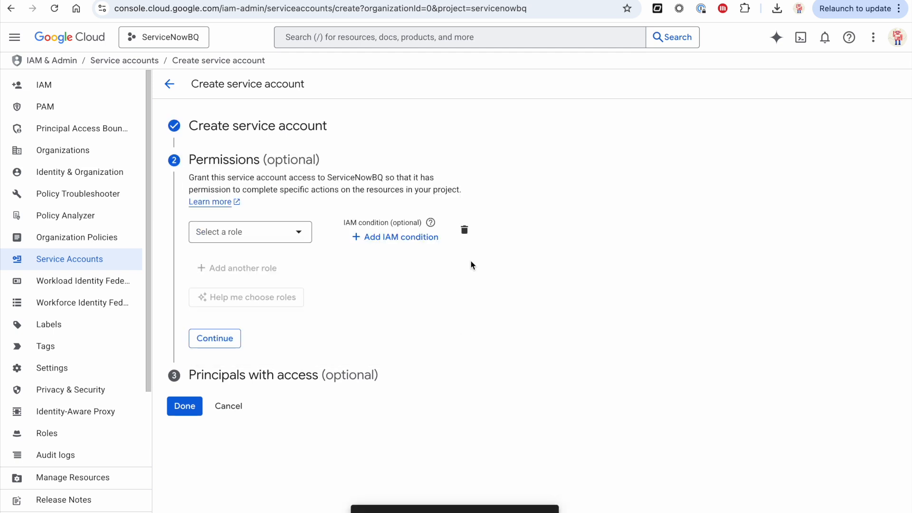
Browse the roles available for the service account by category, and open the project's role management page.
click(301, 233)
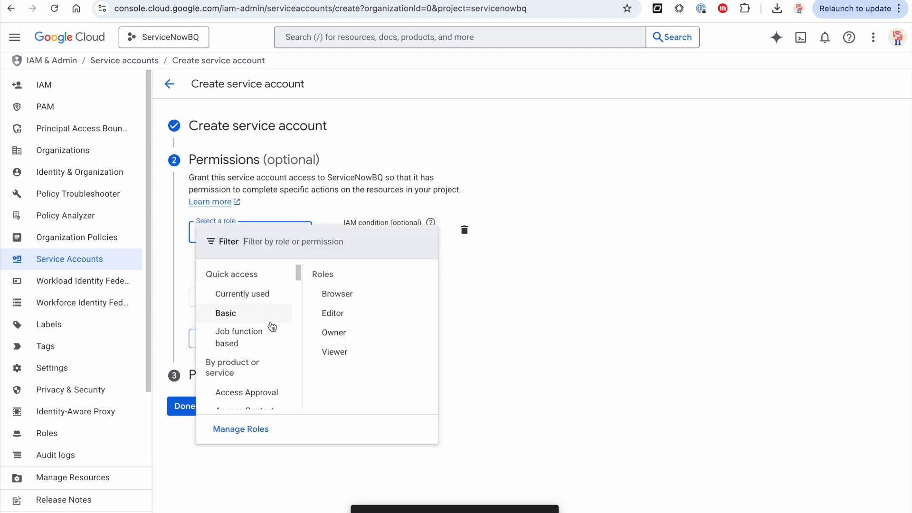
scroll(267, 276, down, 3)
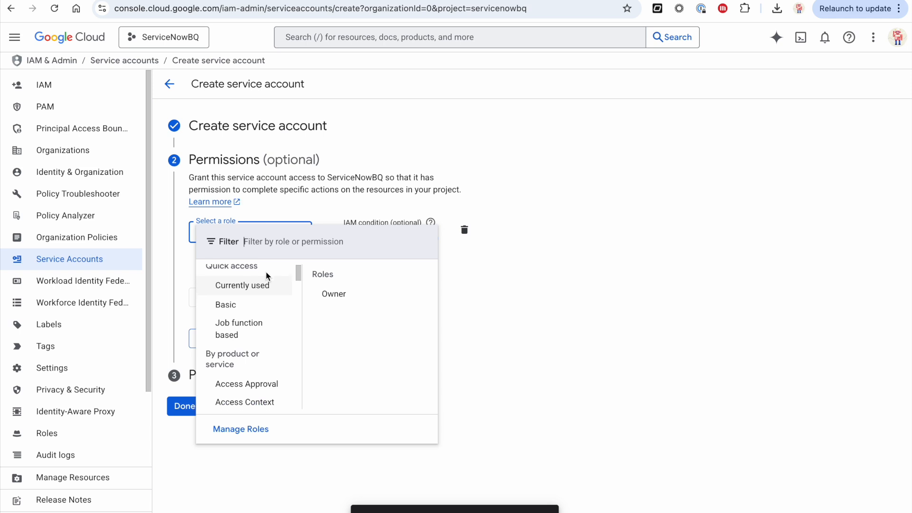
scroll(267, 277, up, 3)
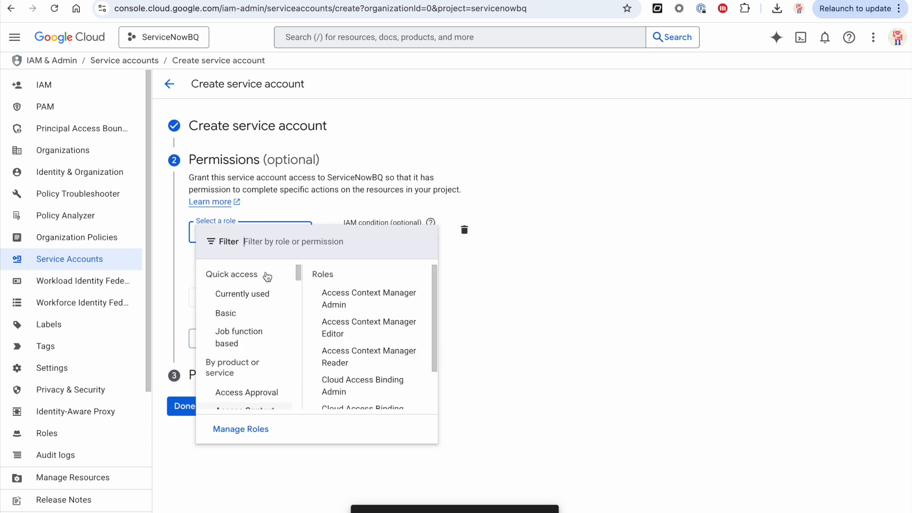
mouse_move(249, 315)
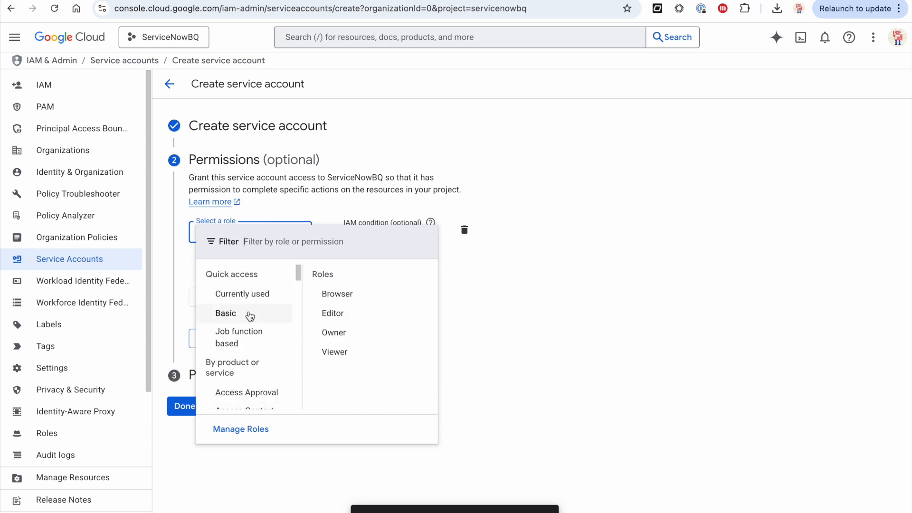
scroll(249, 315, down, 15)
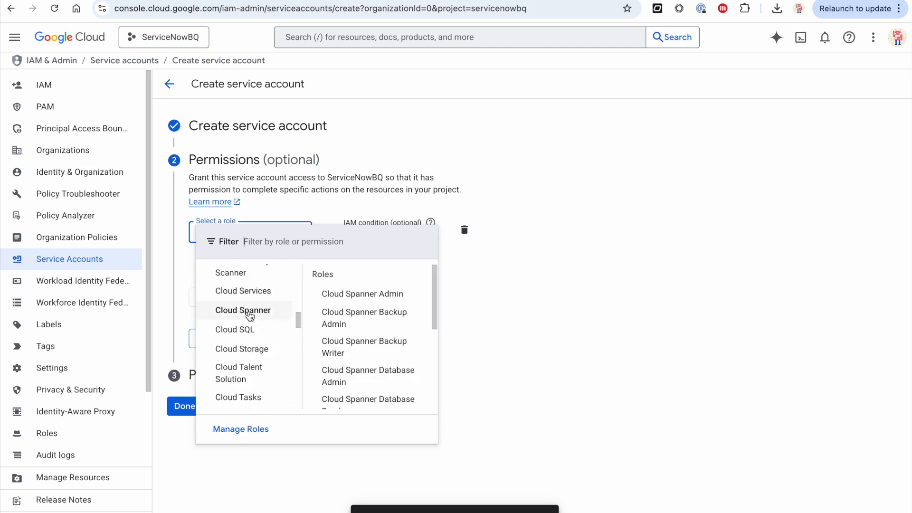
scroll(249, 316, down, 2)
scroll(249, 316, up, 15)
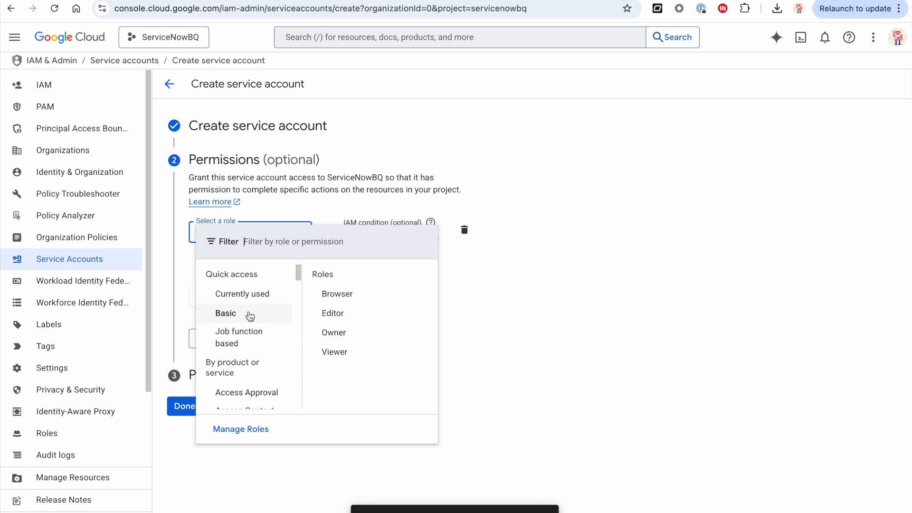
click(241, 428)
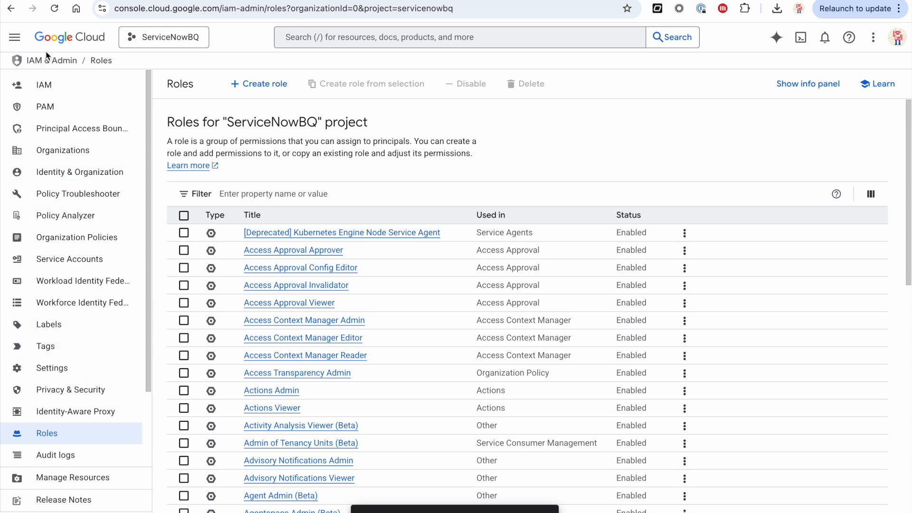
Return to the project's service accounts and open the permissions management page for servicenowzcc.
click(68, 258)
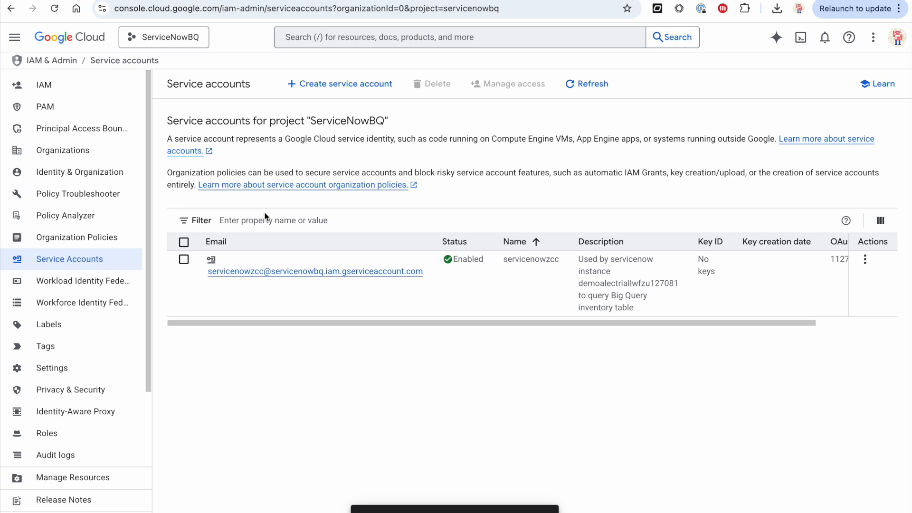
click(274, 271)
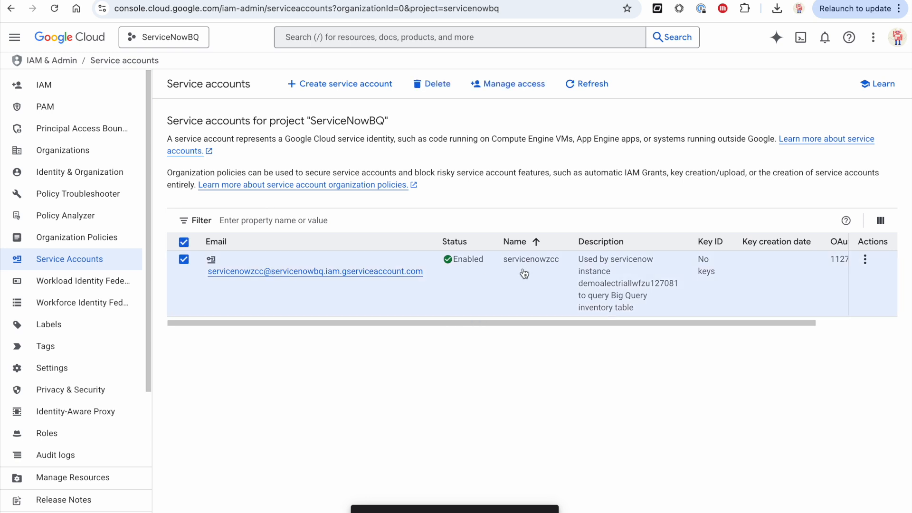
click(862, 267)
click(865, 265)
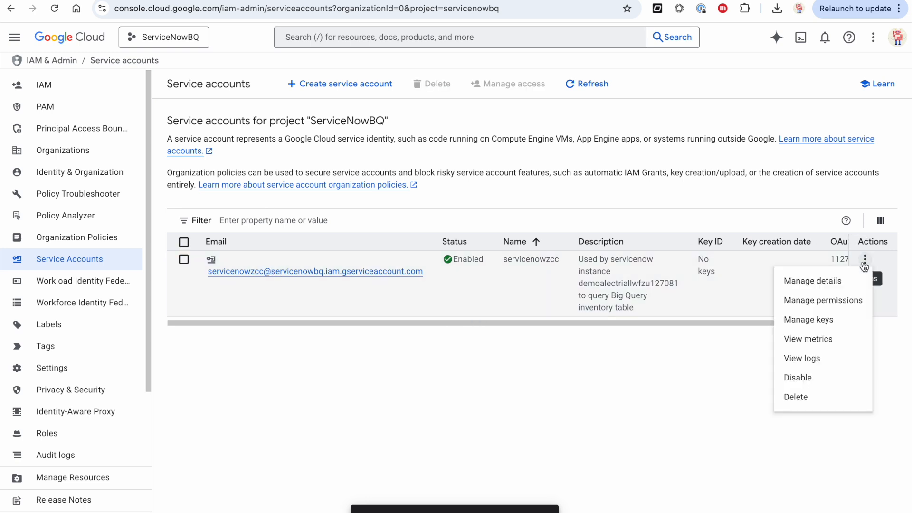
click(839, 302)
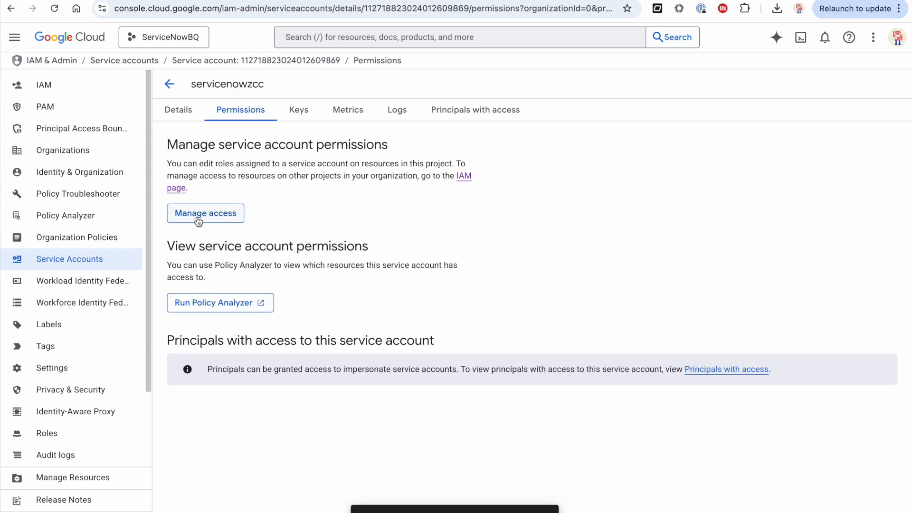
Manage access for the servicenowzcc service account and assign it the BigQuery Data Viewer role.
click(198, 219)
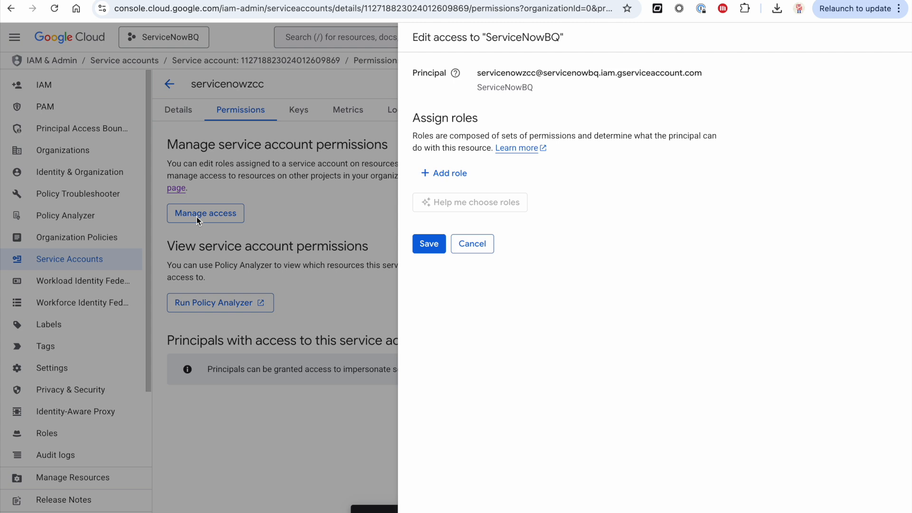
click(446, 174)
click(449, 179)
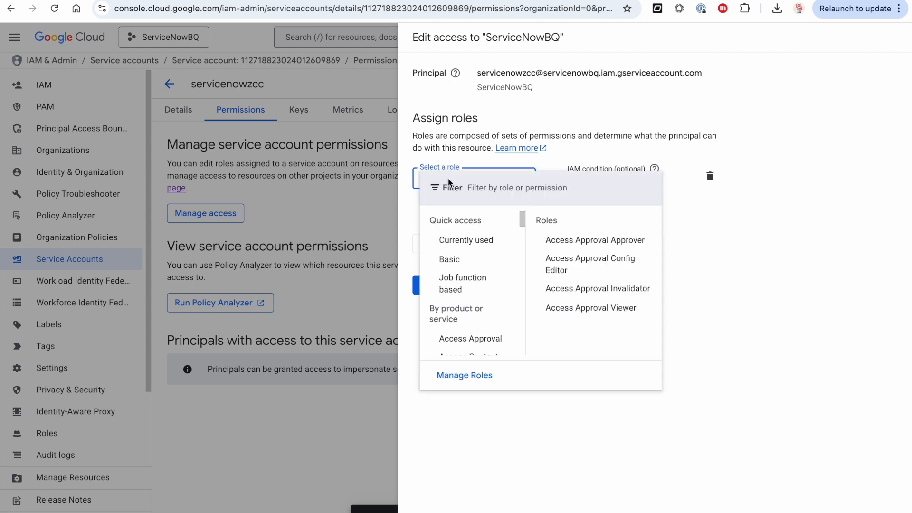
click(470, 293)
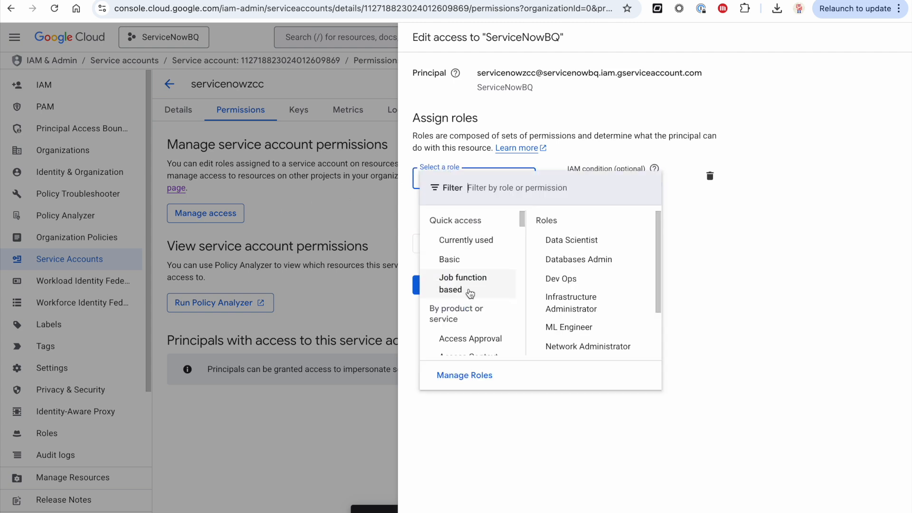
scroll(470, 293, down, 10)
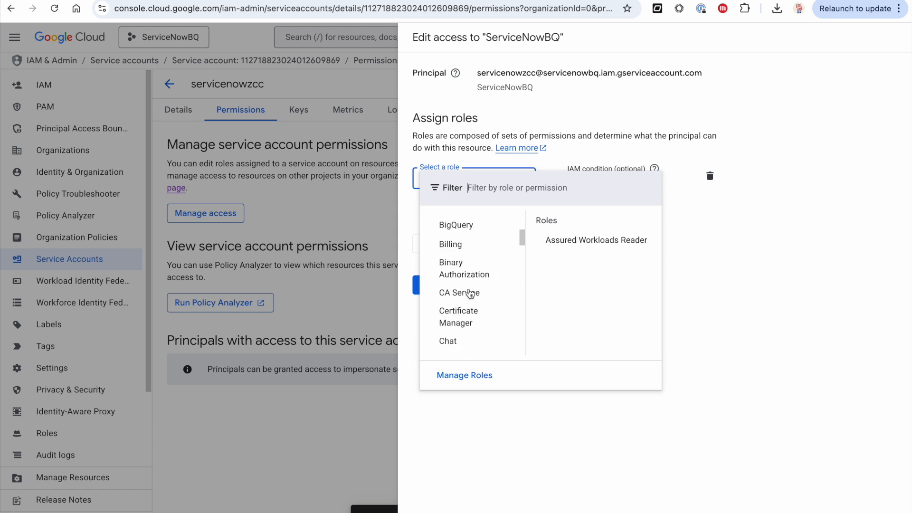
scroll(470, 293, down, 4)
scroll(469, 295, up, 6)
click(466, 324)
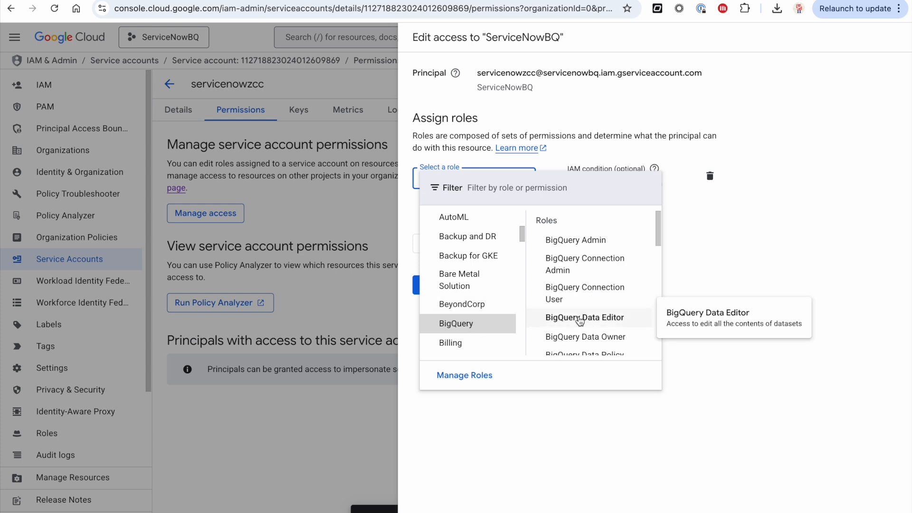
scroll(579, 322, down, 2)
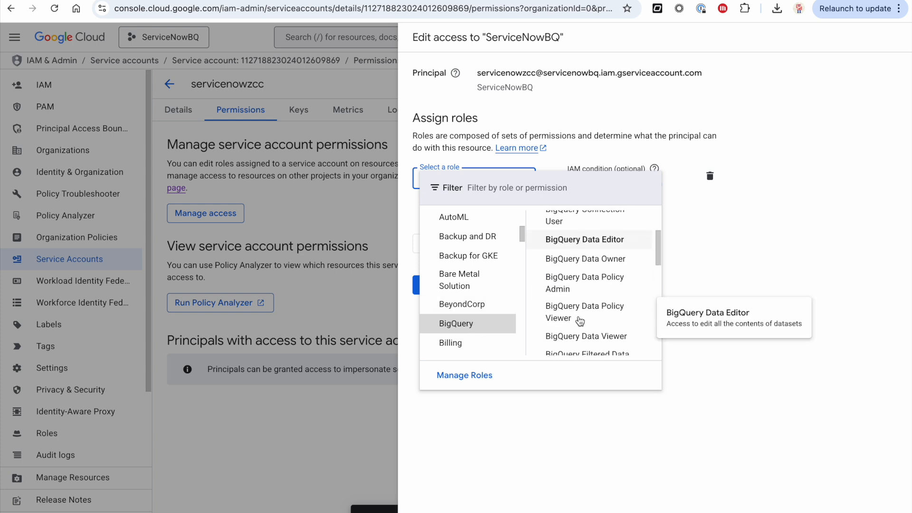
scroll(580, 322, down, 1)
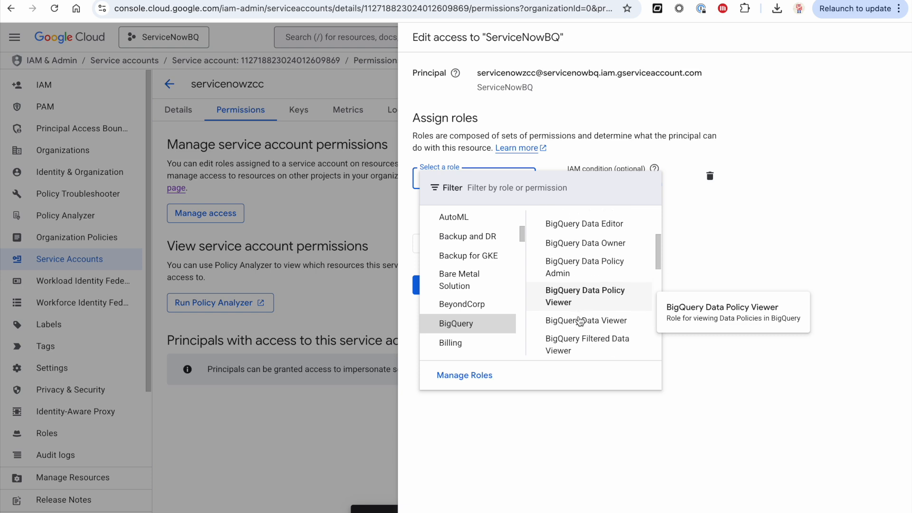
click(580, 320)
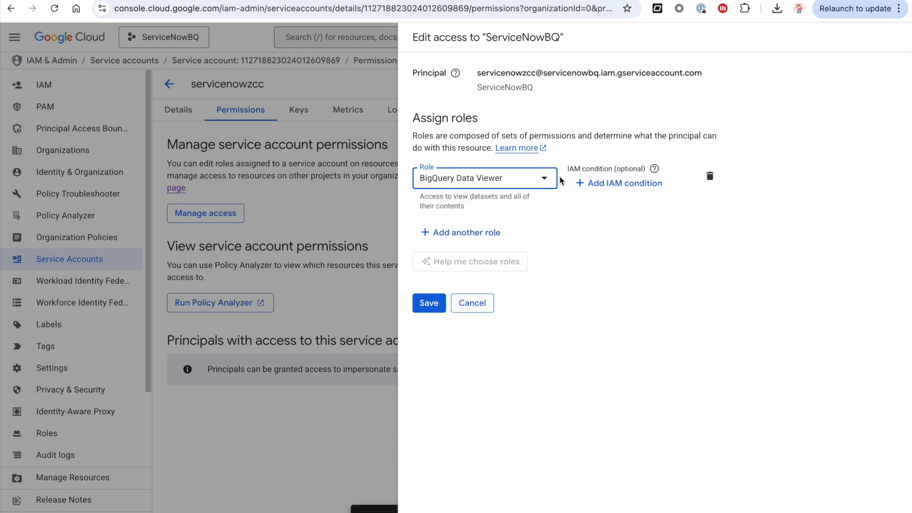
Add BigQuery Admin as a second role for the service account, filtering the roles by "Big Q".
click(488, 230)
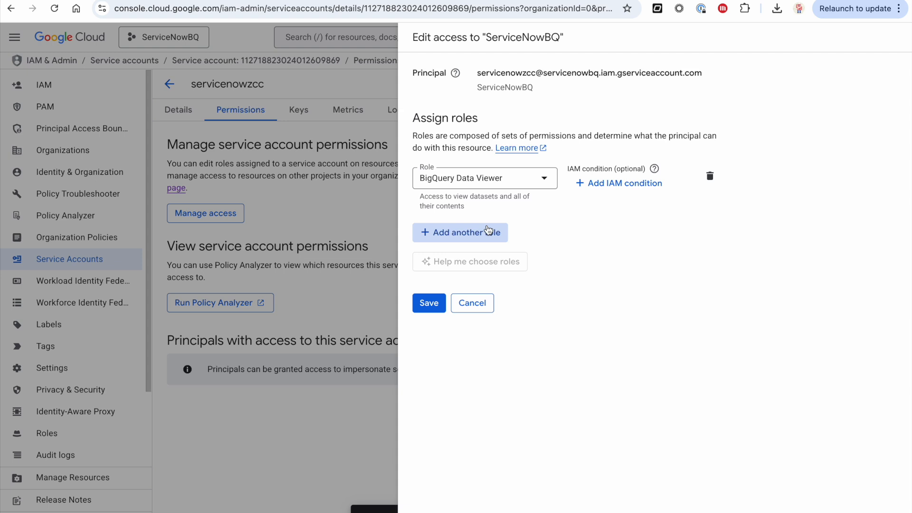
click(491, 236)
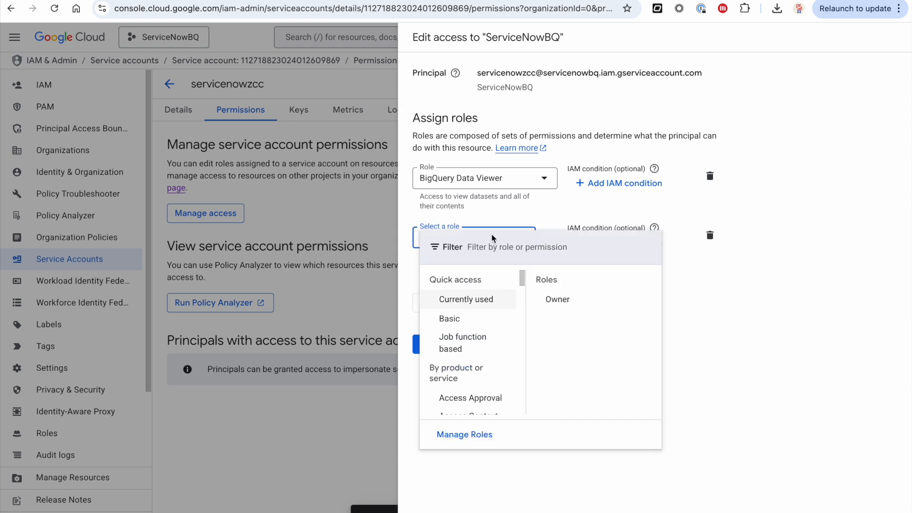
text(Big Q)
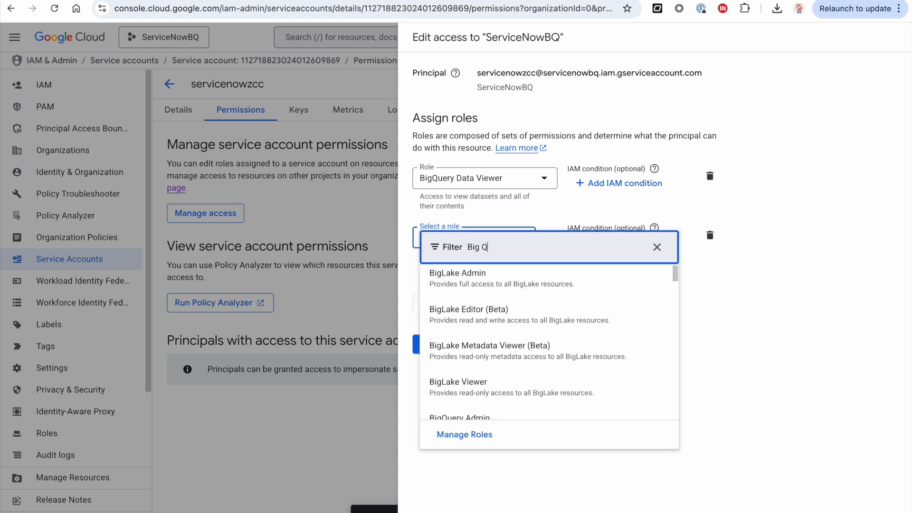
text(uey)
key(BackSpace)
key(BackSpace)
key(BackSpace)
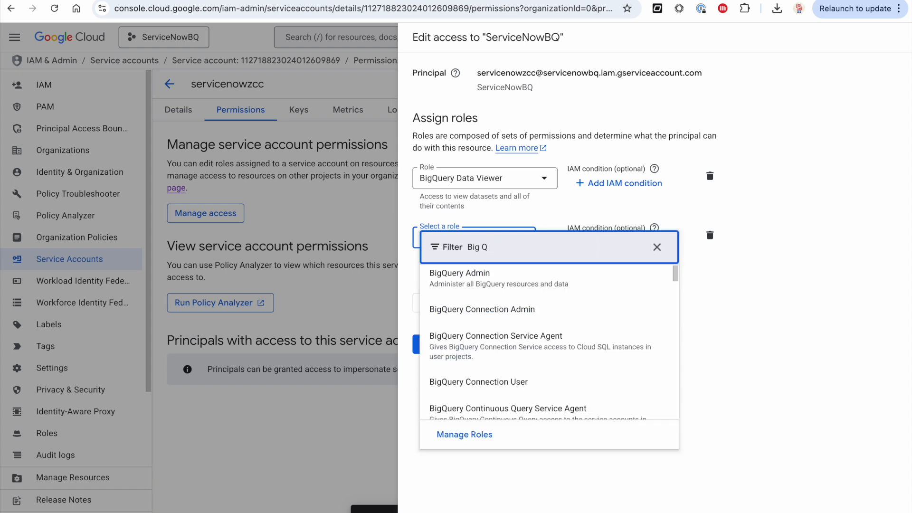
click(502, 279)
Add BigQuery Job User as a third role for the service account and save the role assignments.
click(461, 291)
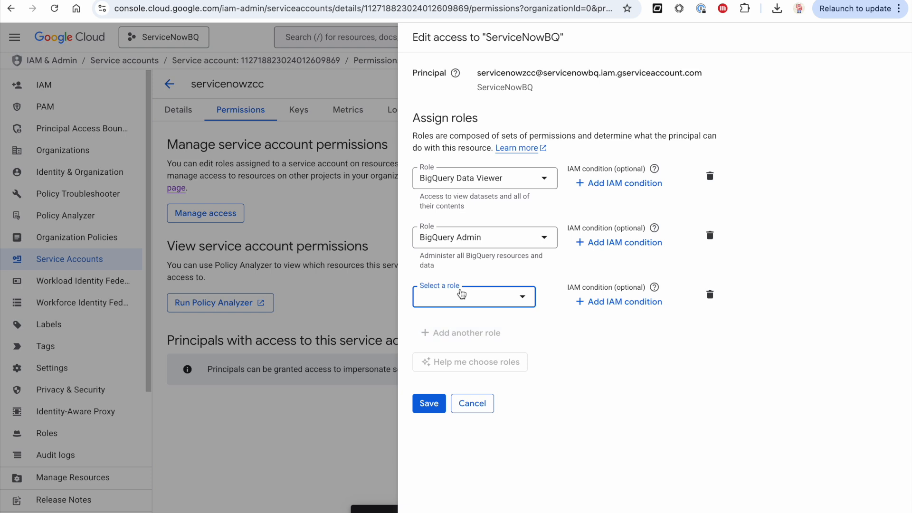
click(461, 302)
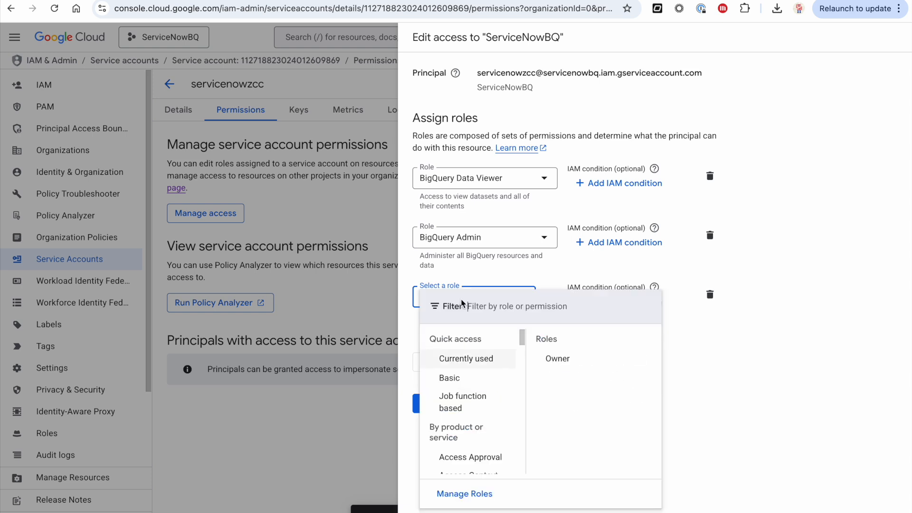
text(Big)
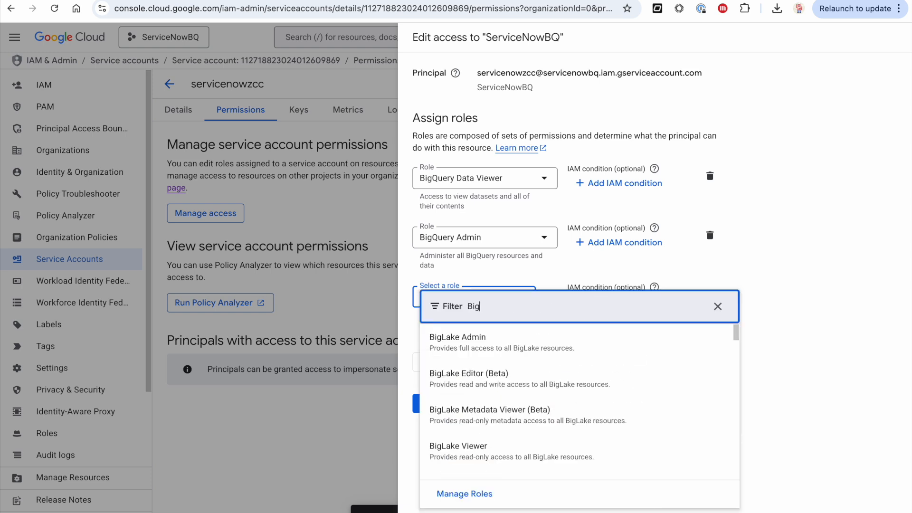
text( qu)
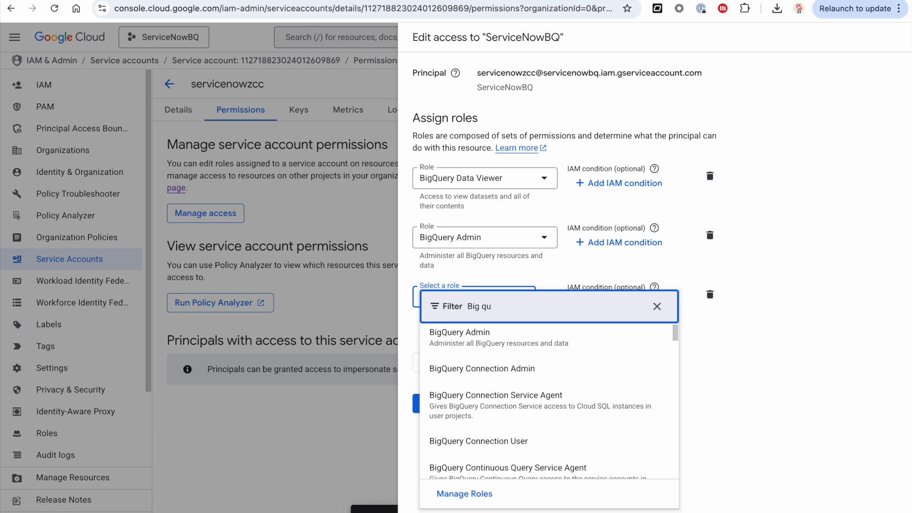
text(ery jo)
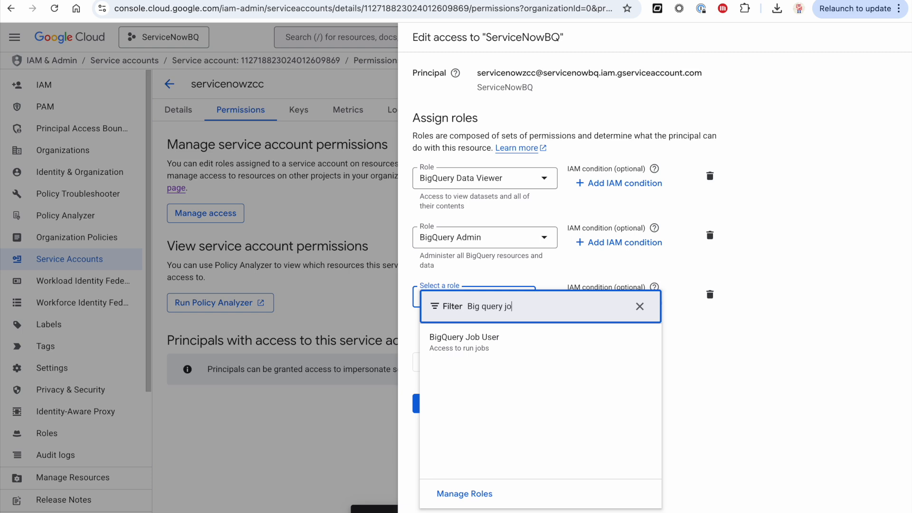
click(426, 341)
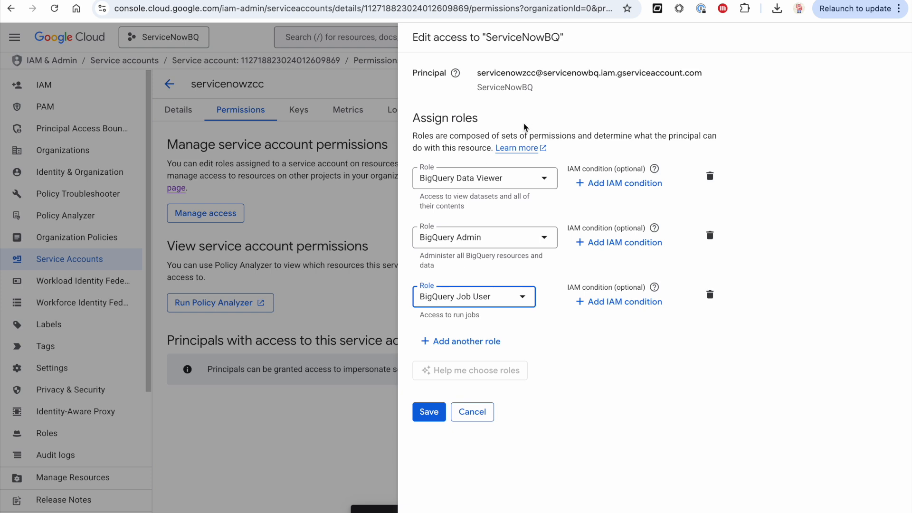
mouse_move(456, 370)
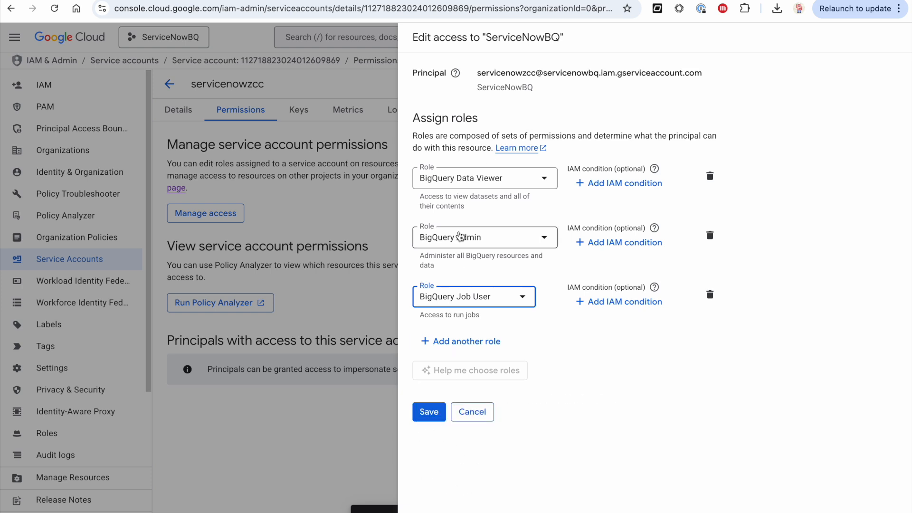
click(427, 420)
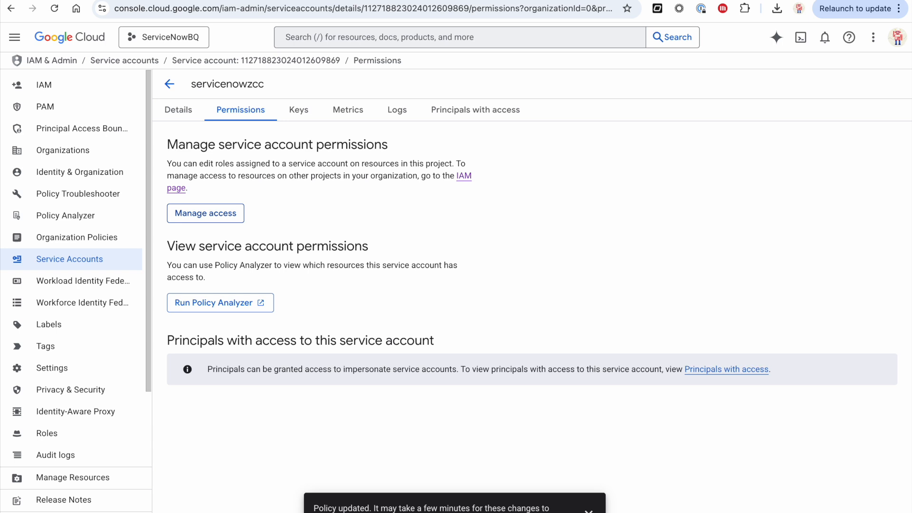
Create and download a new JSON private key for servicenowzcc, and dismiss the remaining notices.
click(299, 112)
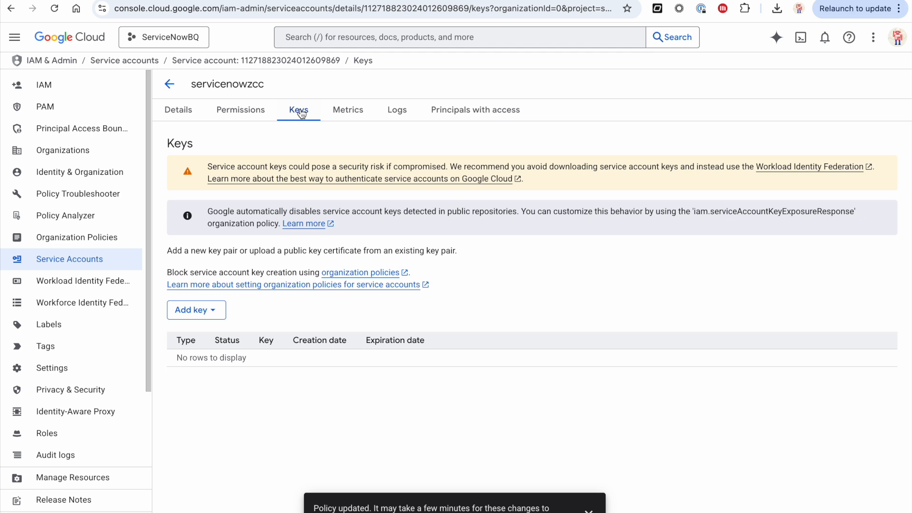
click(204, 317)
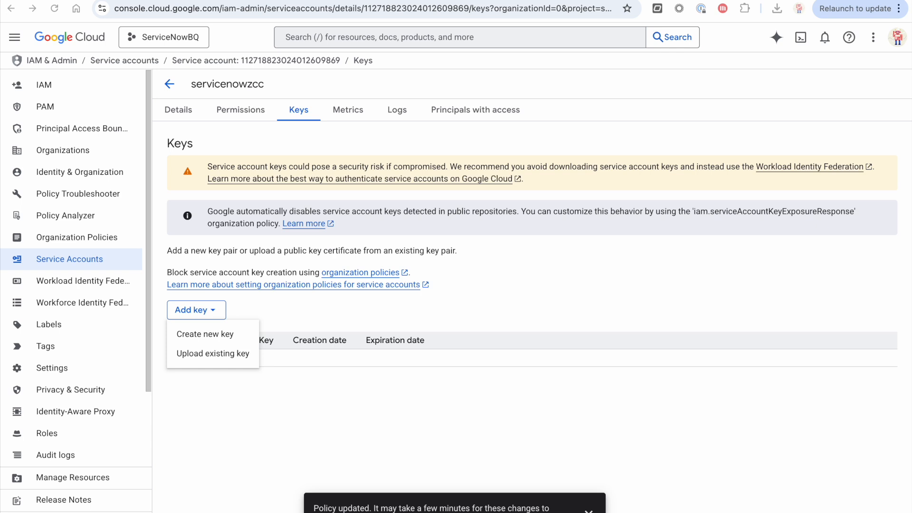
click(229, 335)
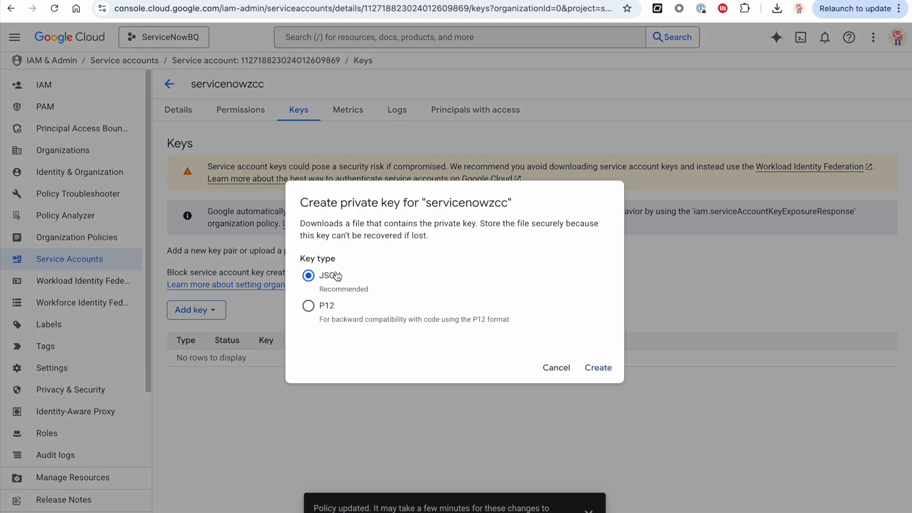
click(598, 368)
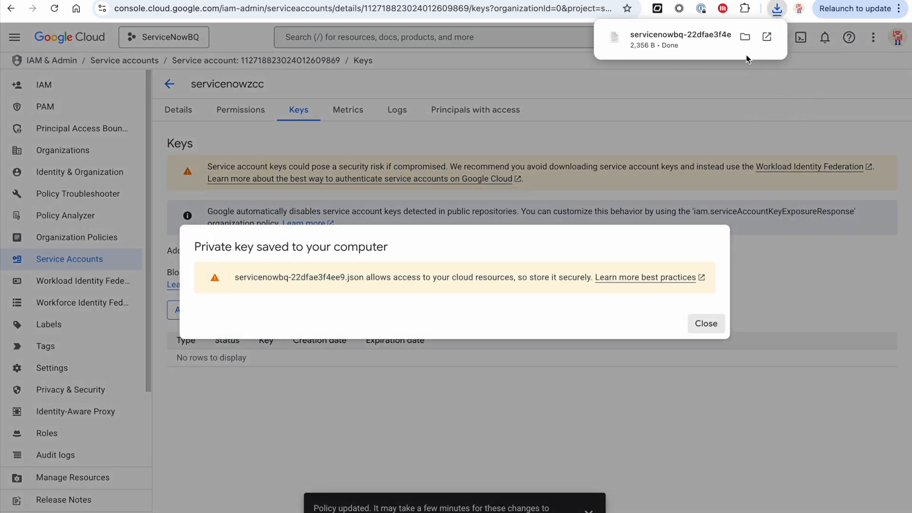
click(701, 324)
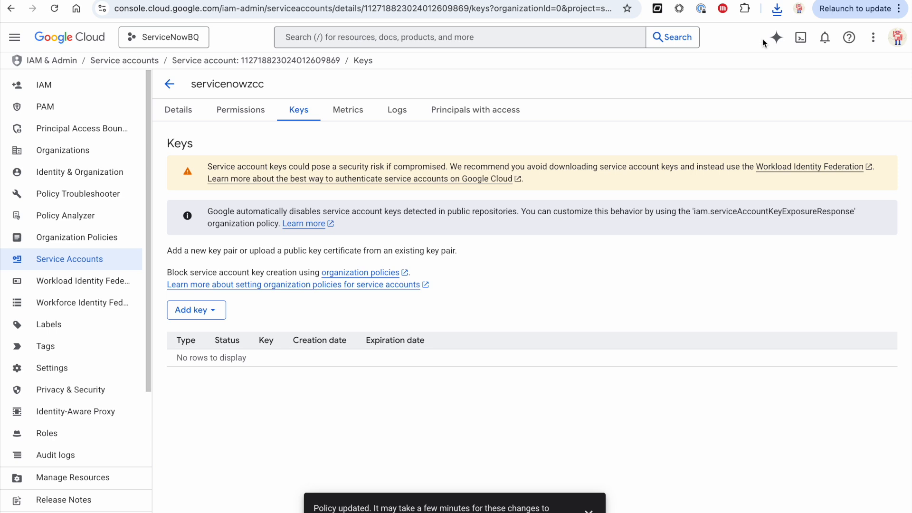
click(589, 509)
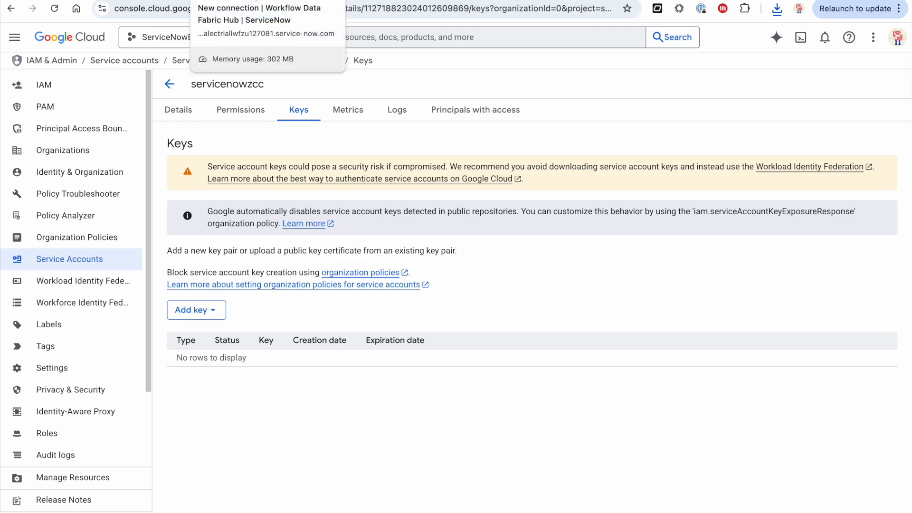
Switch to ServiceNow's new Google BigQuery connection form and set the connection label to "Big Query testing".
click(256, 0)
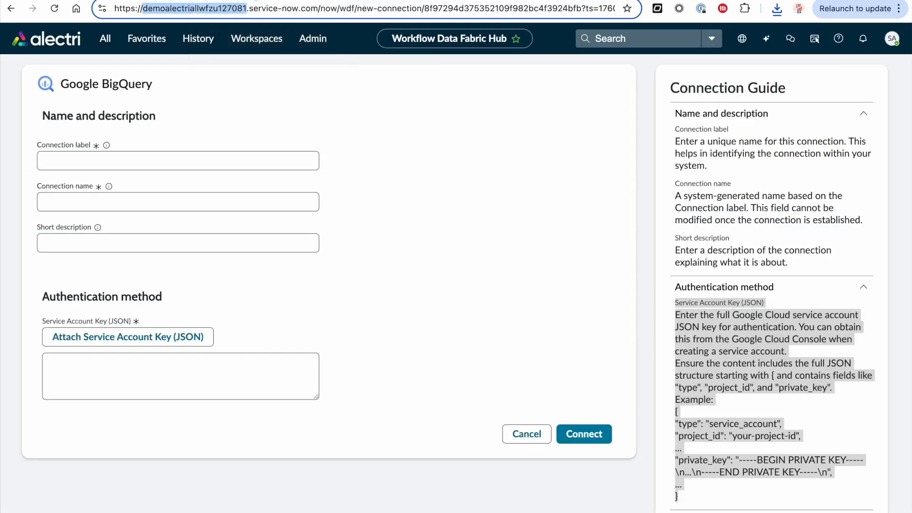
click(180, 159)
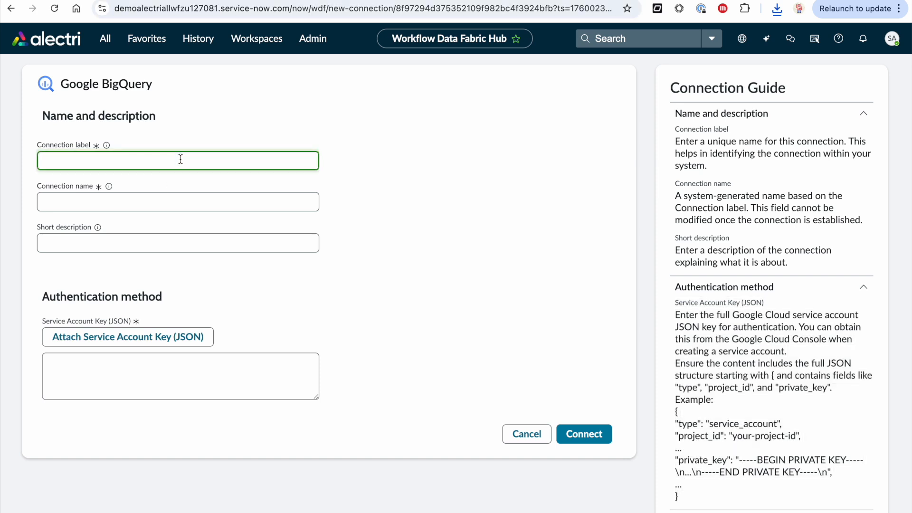
text(Big Query)
key(BackSpace)
key(BackSpace)
text(y testing)
key(Tab)
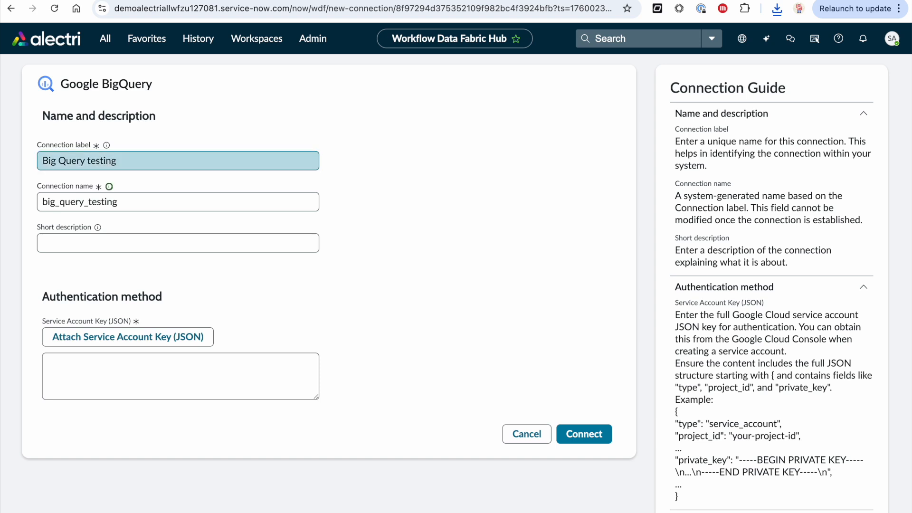
Fill in the connection's short description with the owner's first name in the possessive followed by "project".
key(Tab)
key(Tab)
key(Tab)
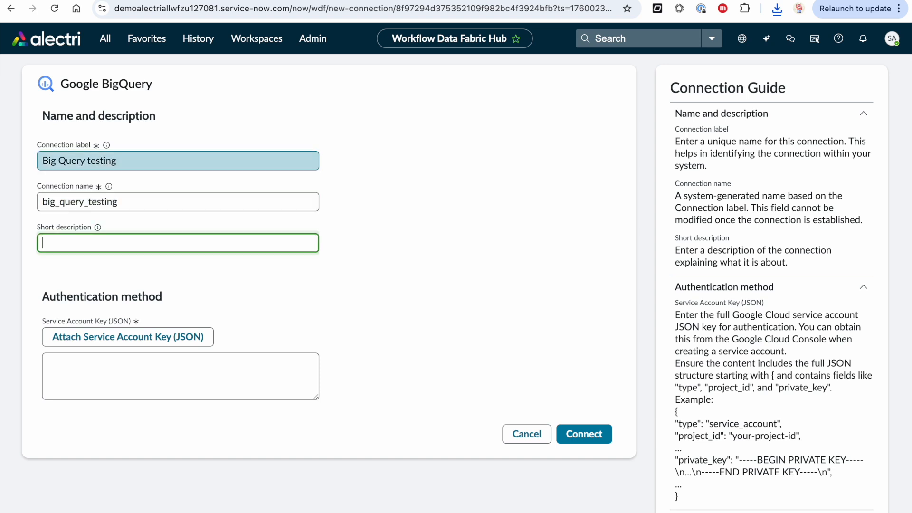
text(Quentin's project)
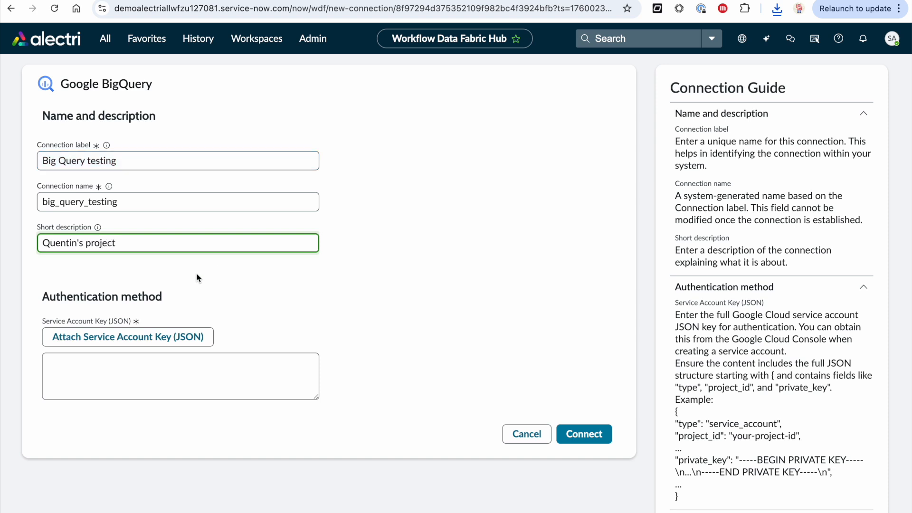
Attach the downloaded servicenowbq JSON file as the Service Account Key, establish the connection, and dismiss the notice.
click(163, 348)
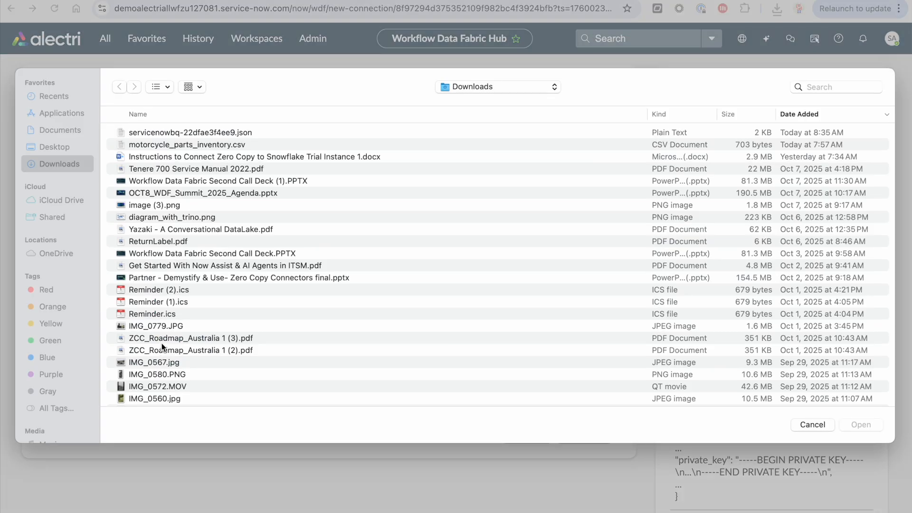
double_click(216, 134)
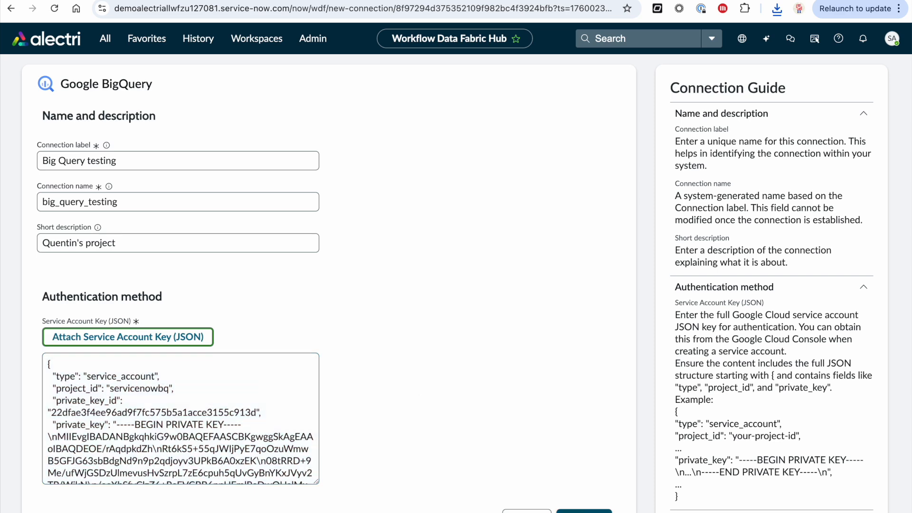
click(584, 511)
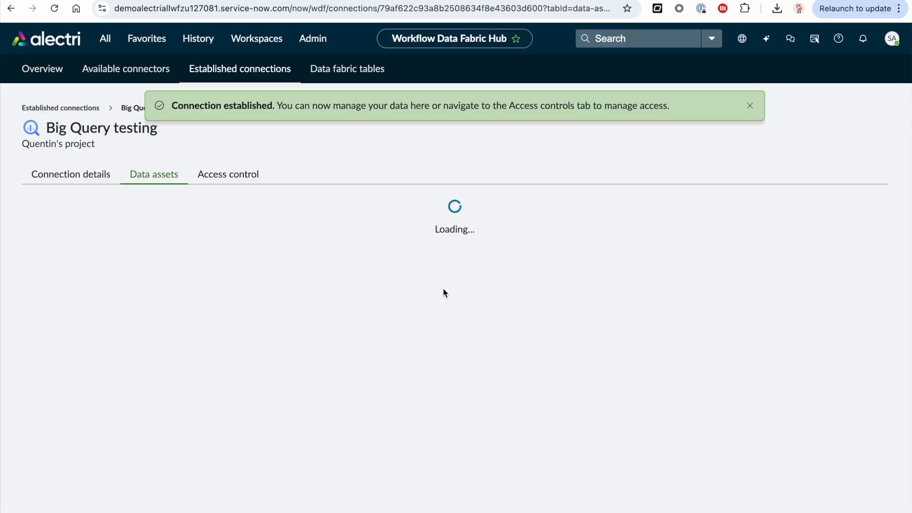
click(747, 108)
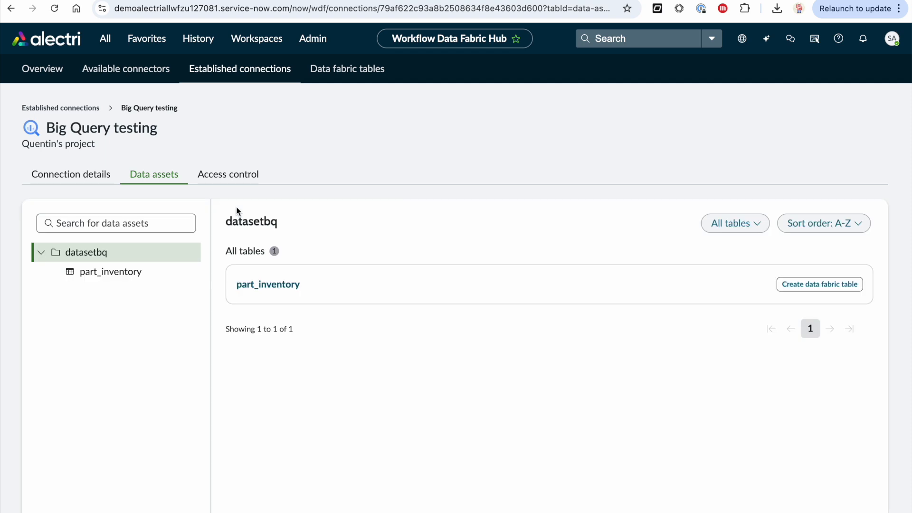
Start a new data fabric table from part_inventory in datasetbq, label it "Moto part inventory", and continue to column selection.
click(112, 273)
click(112, 256)
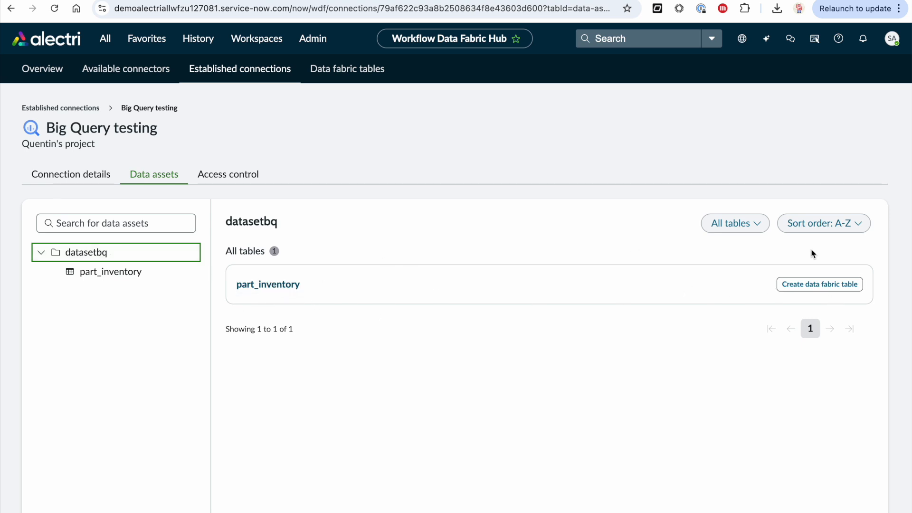
click(826, 287)
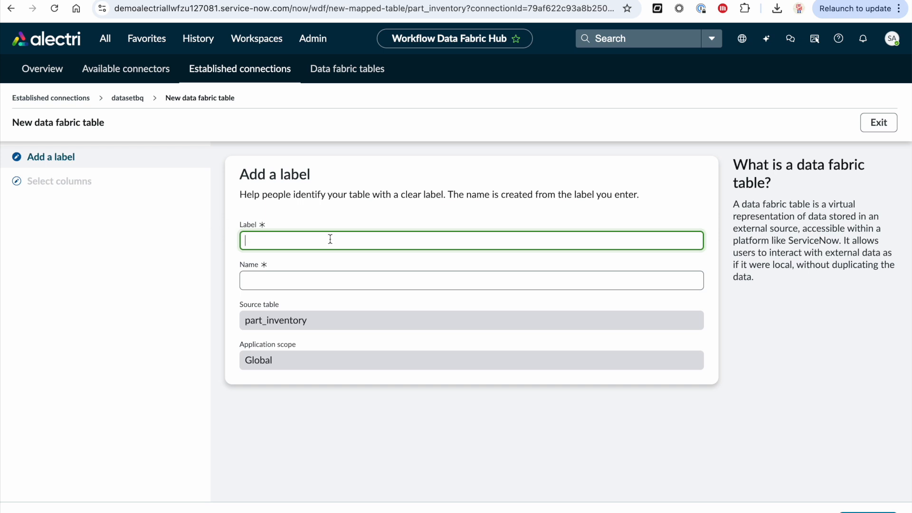
text(Moto part invenntory)
key(Tab)
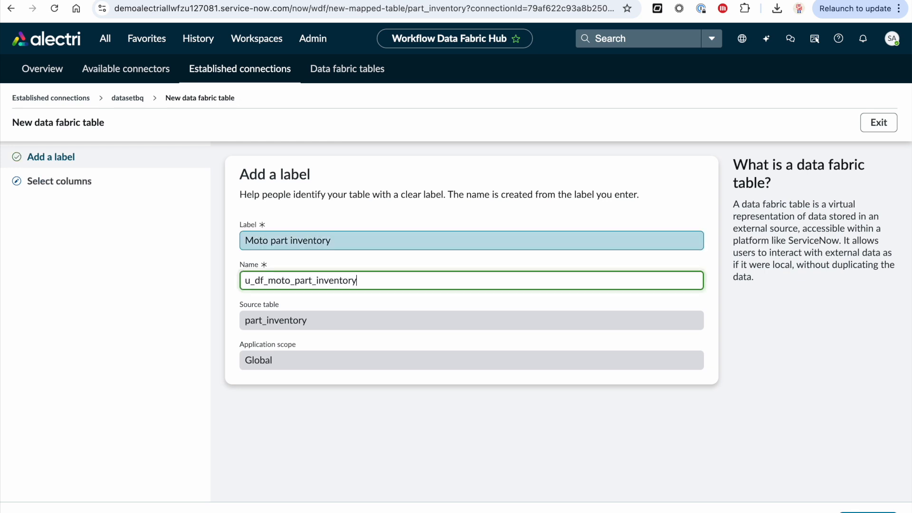
click(862, 509)
Select all part_inventory source columns for mapping and set part_id as the primary key.
click(259, 306)
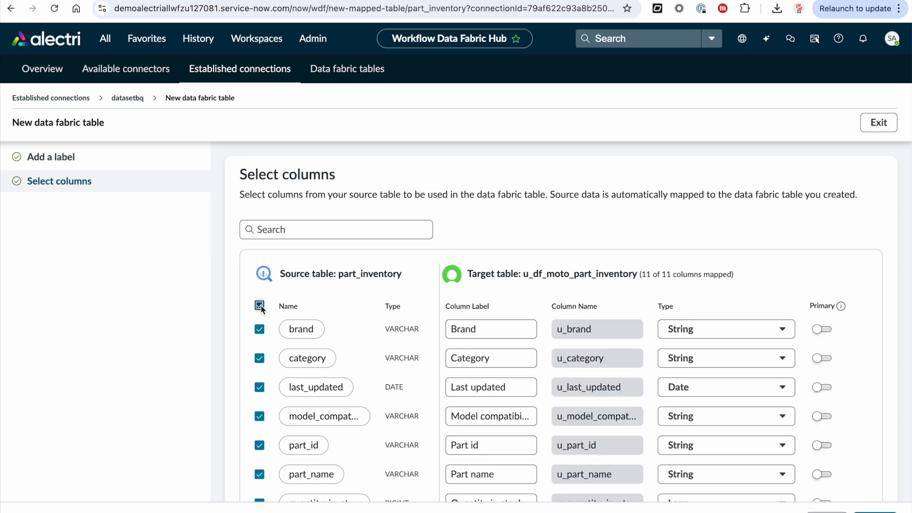
scroll(699, 303, down, 1)
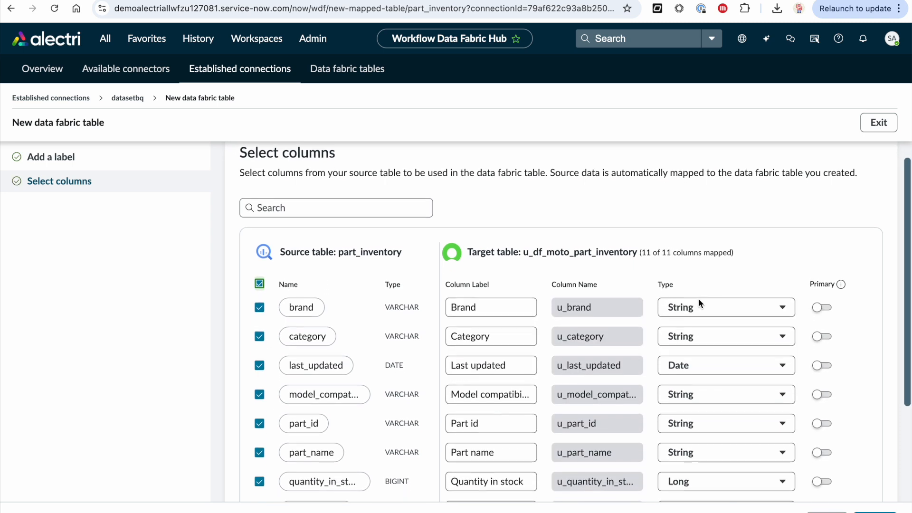
click(821, 420)
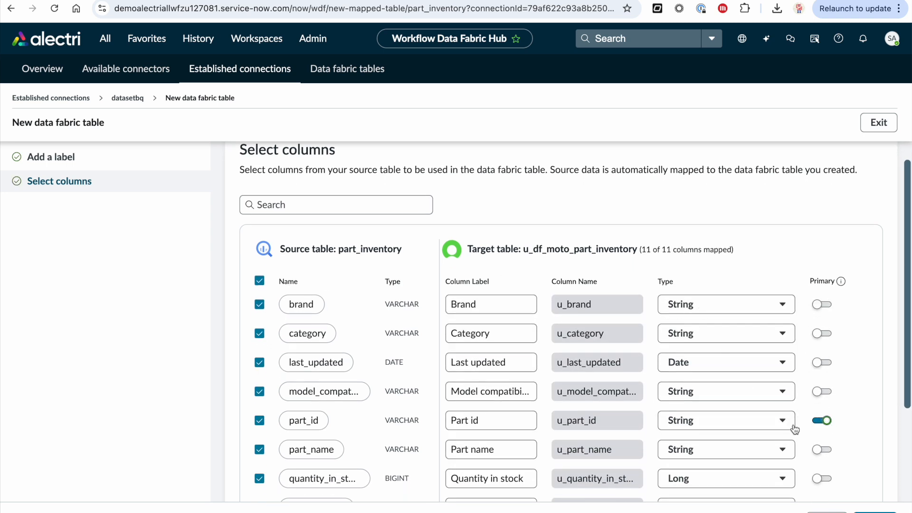
scroll(787, 431, down, 5)
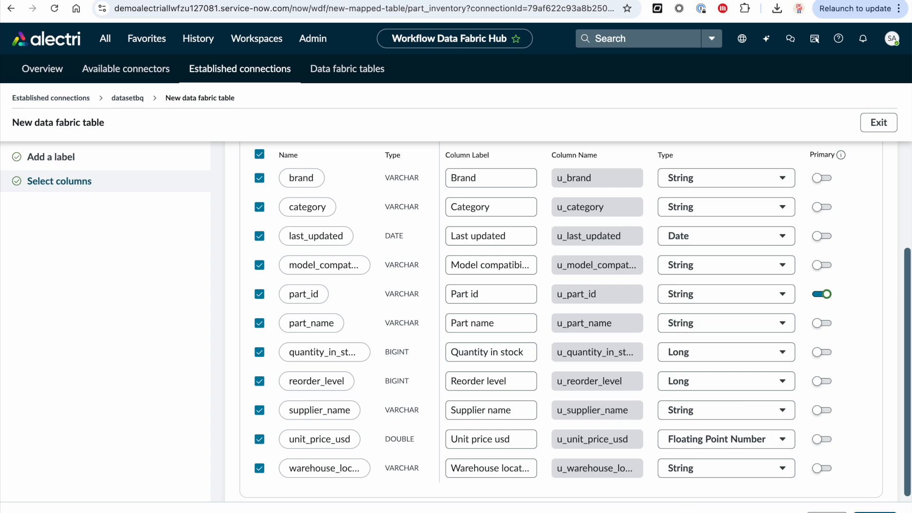
Create the data fabric table with the primary key confirmed, and open the Moto part inventory records.
click(875, 512)
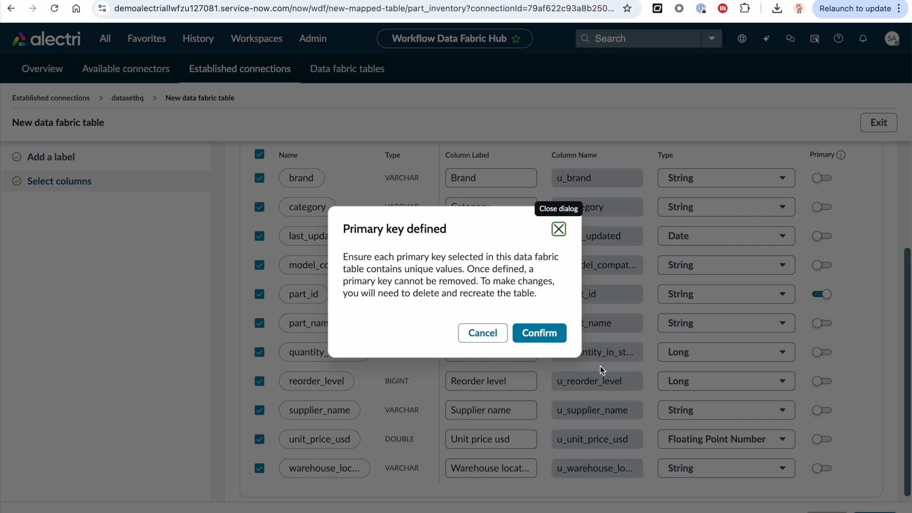
click(539, 333)
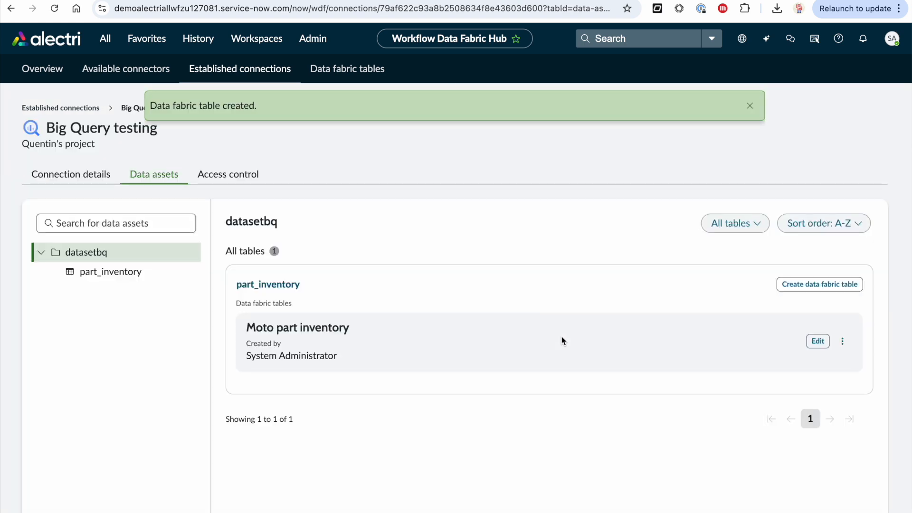
click(751, 106)
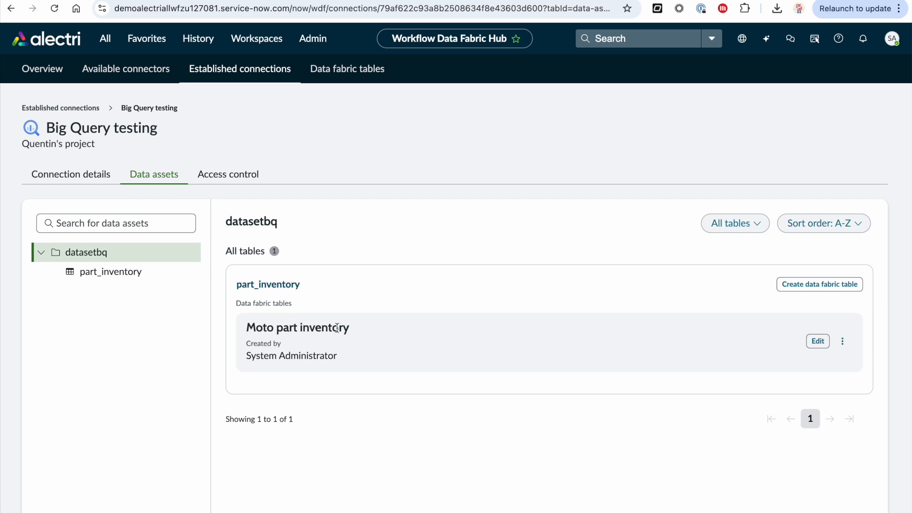
click(843, 341)
click(855, 380)
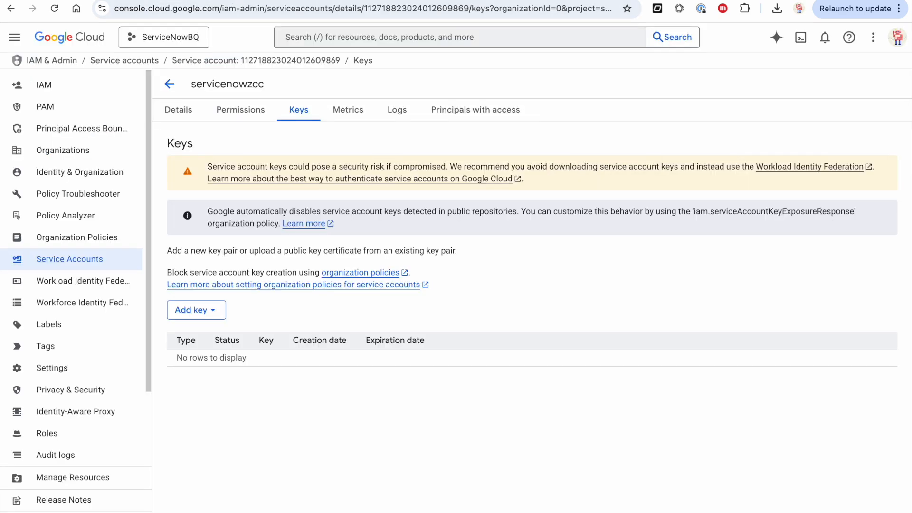
Switch to the Google Cloud console and reselect the ServiceNowBQ project.
click(21, 38)
click(21, 38)
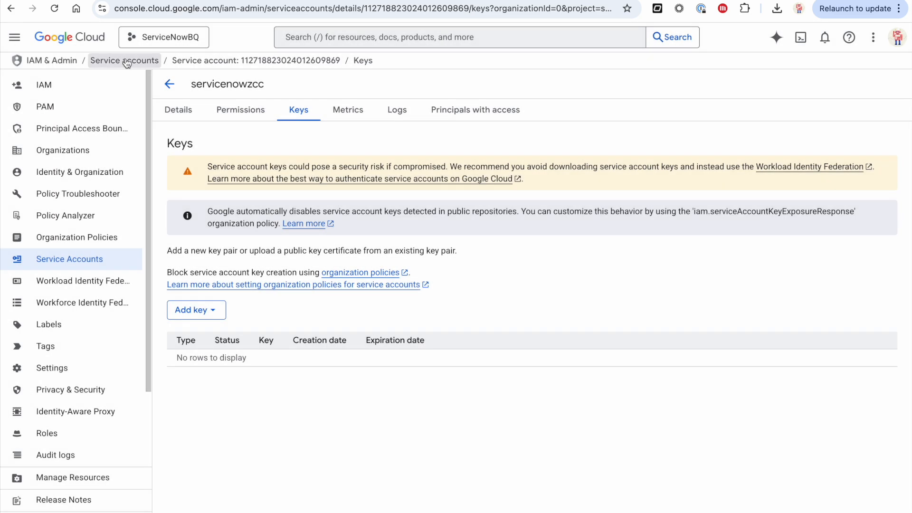
click(158, 40)
click(290, 228)
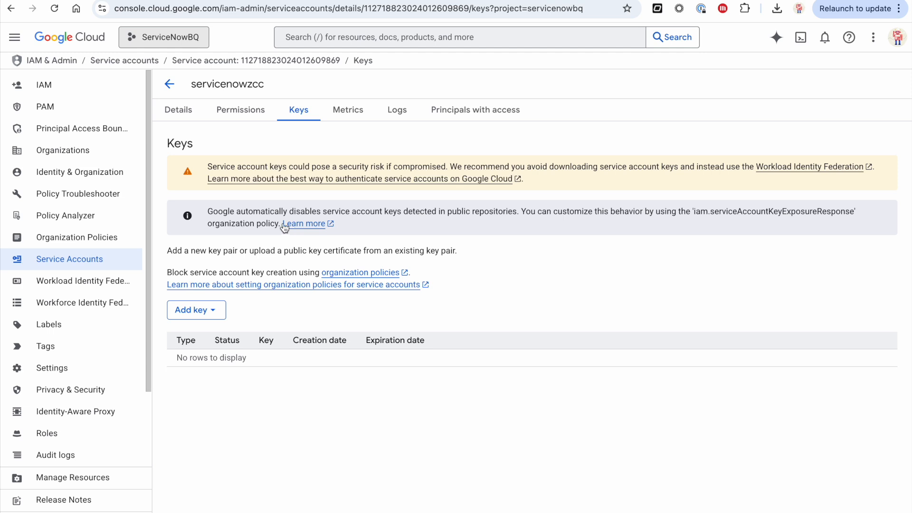
scroll(62, 271, down, 2)
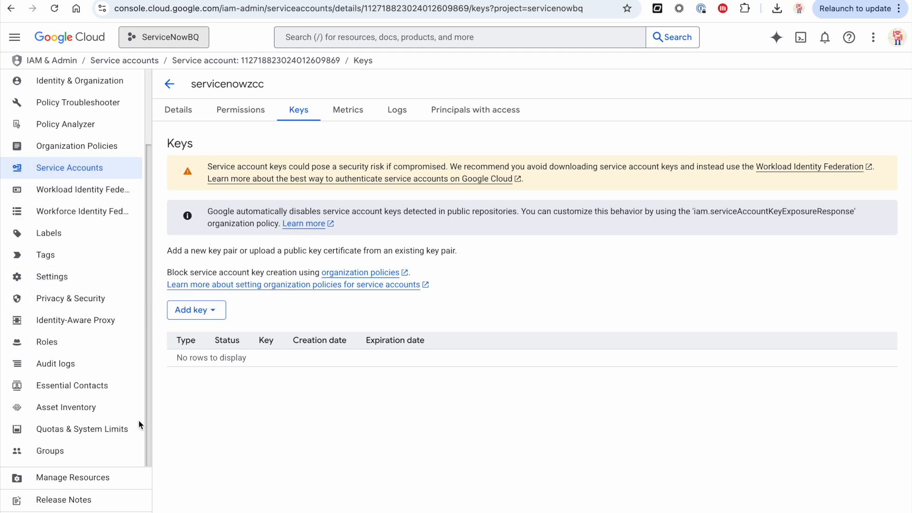
click(18, 40)
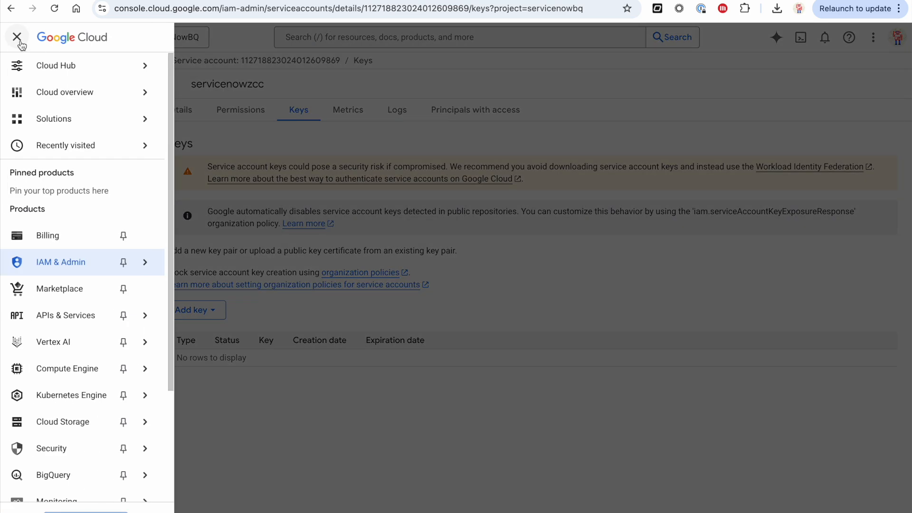
click(43, 67)
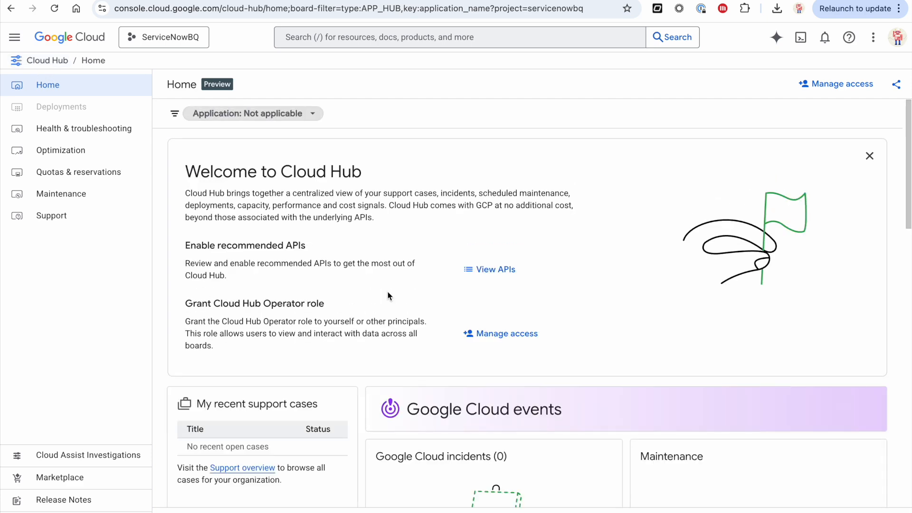
scroll(388, 293, down, 12)
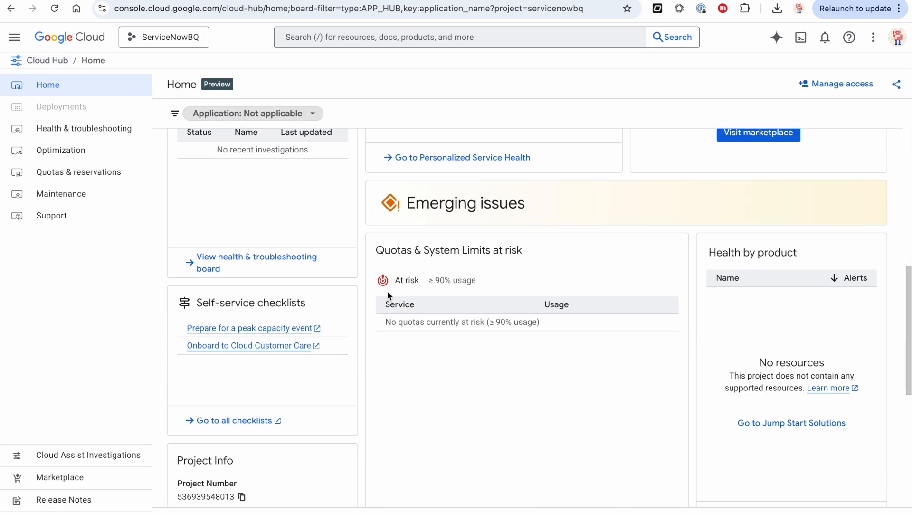
Open the ServiceNowBQ project's dashboard from its creation notification and go to BigQuery.
click(825, 38)
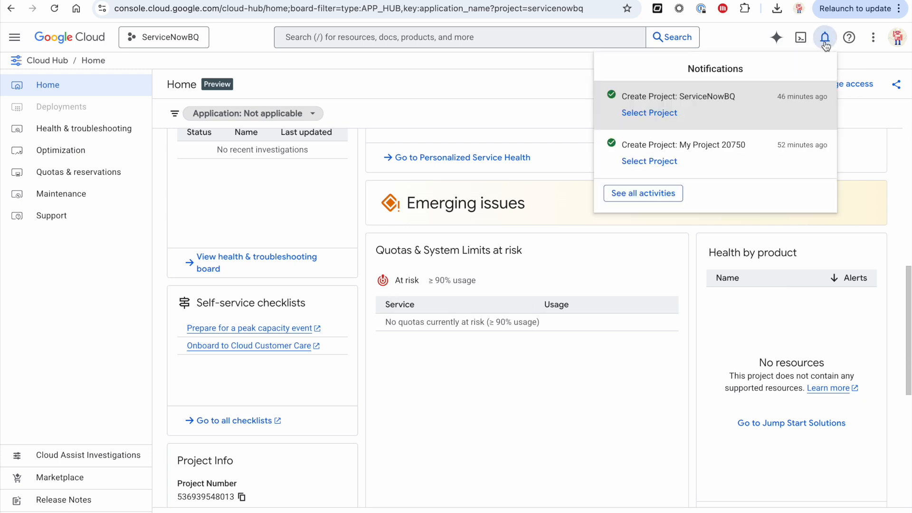
click(731, 113)
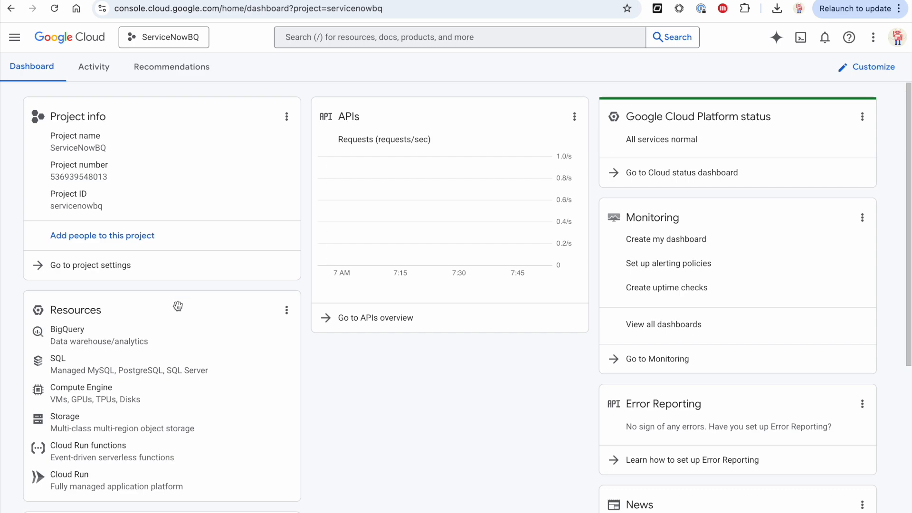
click(128, 339)
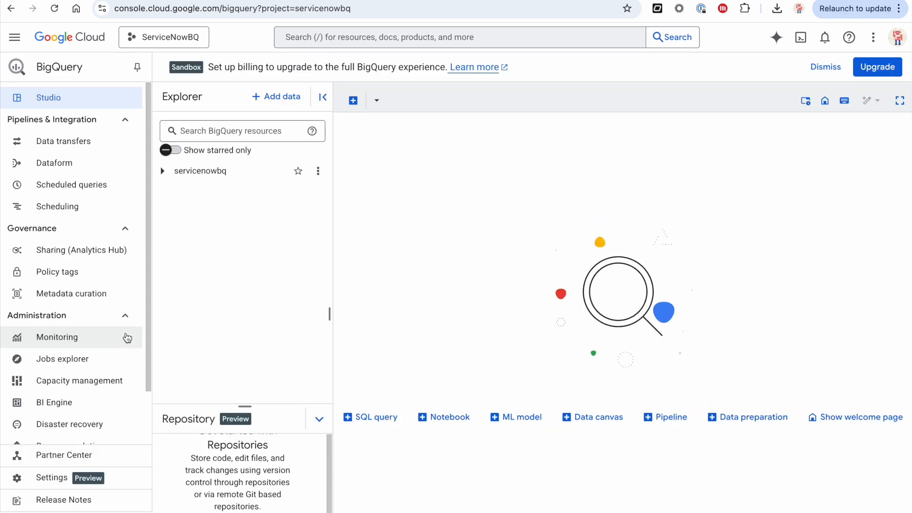
Preview the part_inventory rows in servicenowbq's datasetbq, and switch back to ServiceNow's Moto part inventories list to compare the records.
click(167, 171)
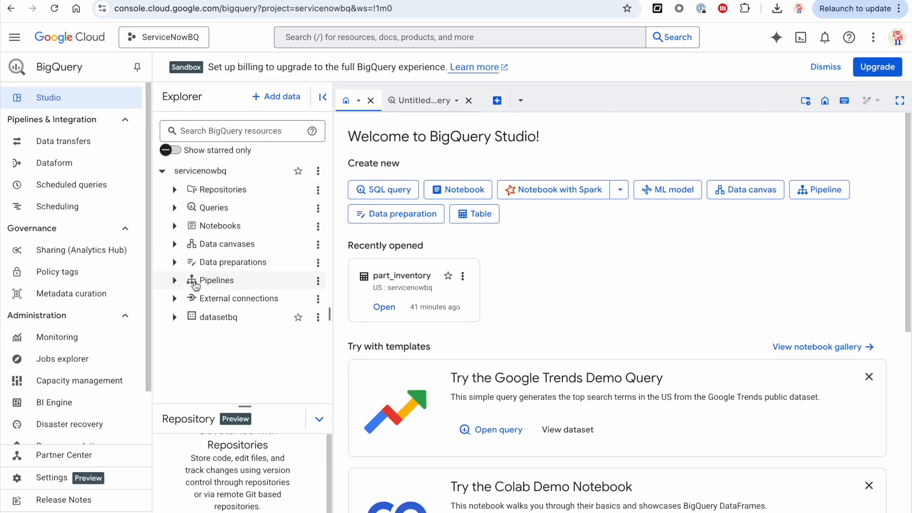
click(176, 318)
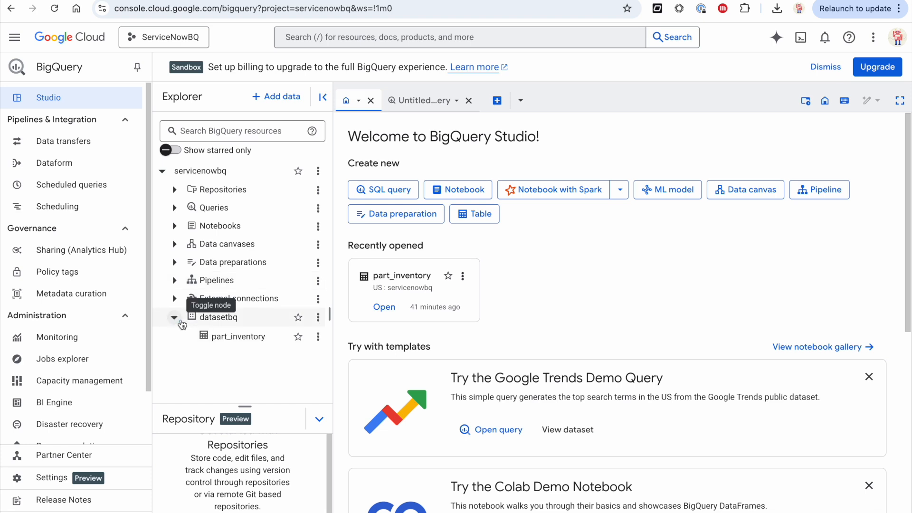
click(224, 337)
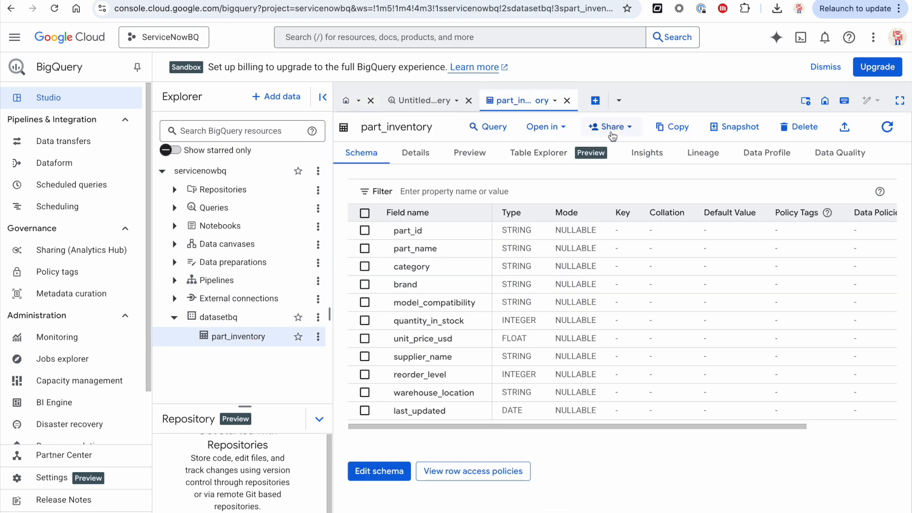
click(456, 162)
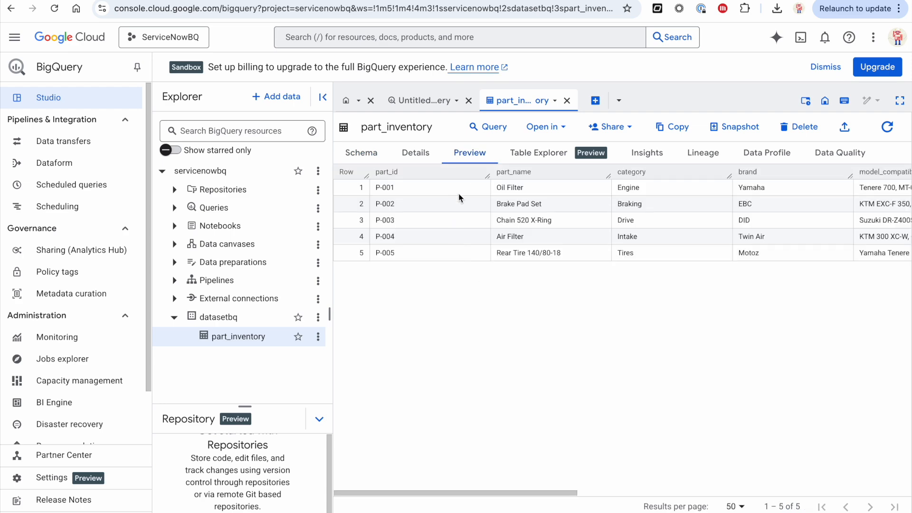
click(388, 0)
click(351, 175)
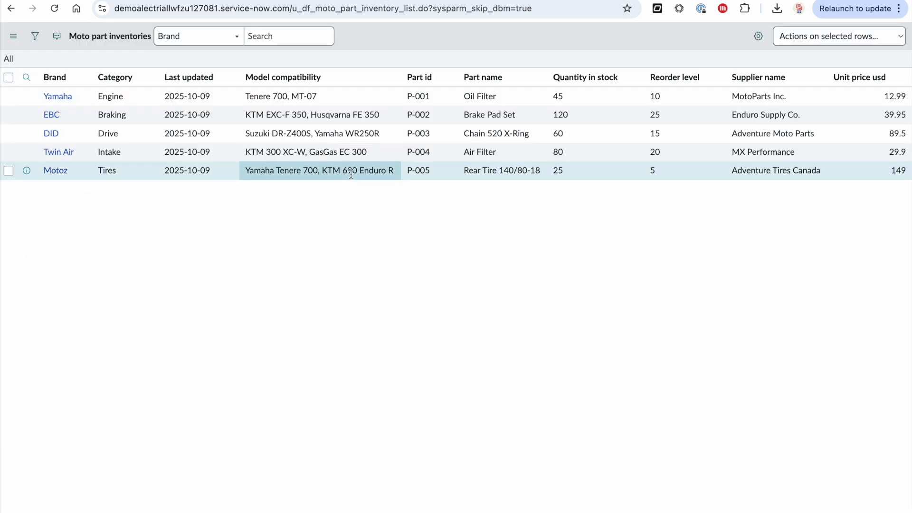